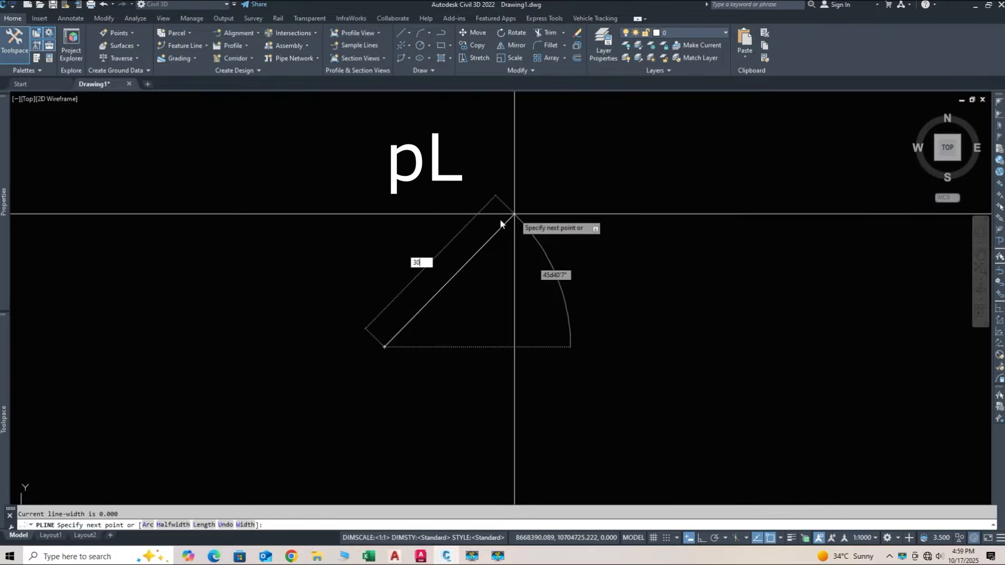
Draw the polyline's first straight segment 300 units long, rising diagonally at about 45 degrees.
key(BackSpace)
text(00)
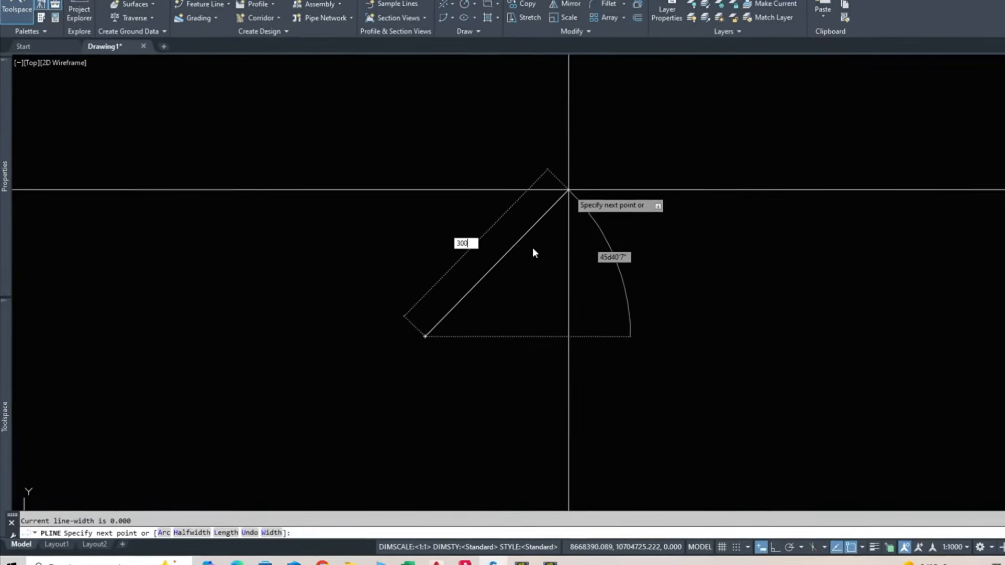
key(Return)
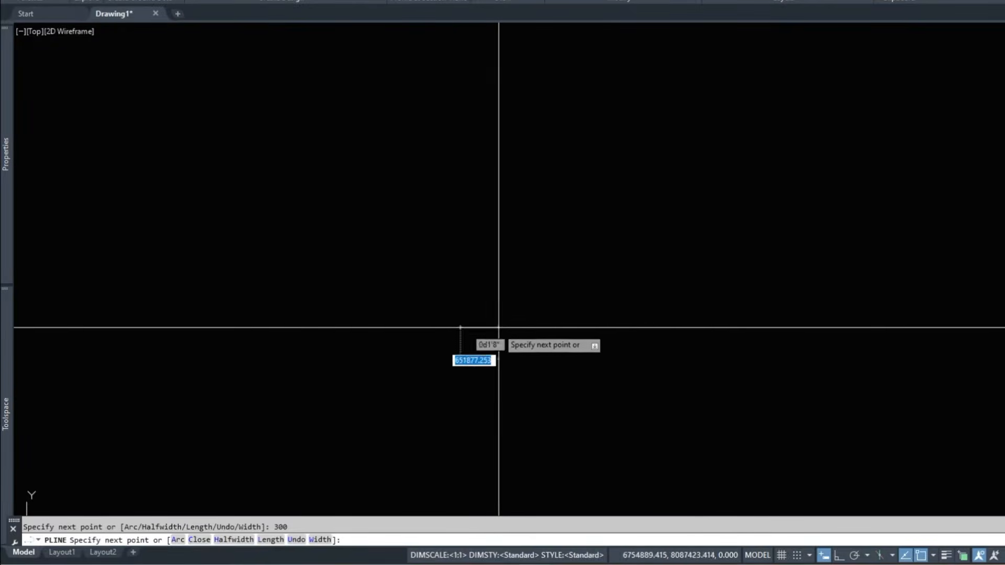
Switch the polyline to arc mode and add a long, gently rising arc tangent to the straight segment's end.
scroll(464, 322, up, 15)
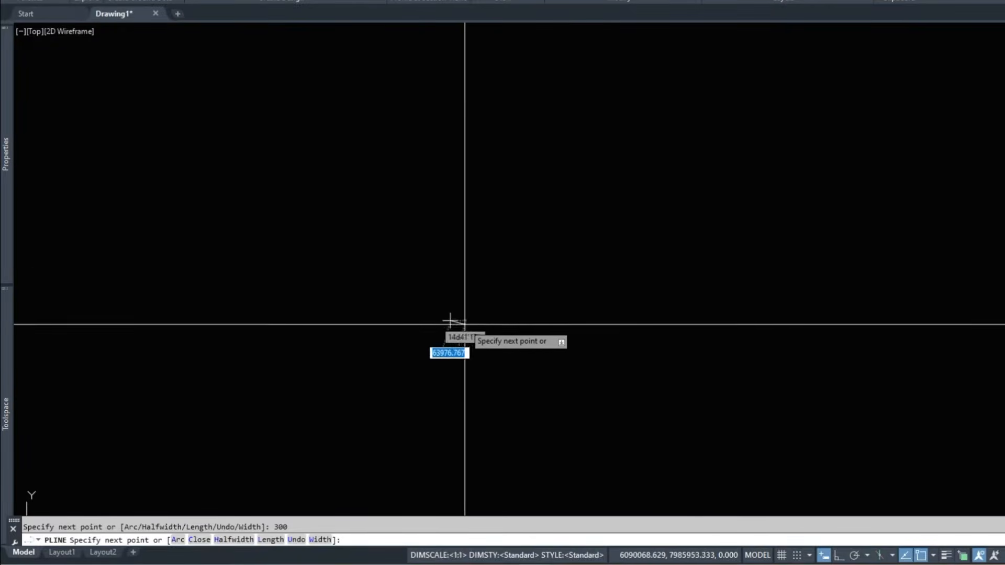
middle_drag(256, 308, 614, 408)
scroll(623, 339, down, 6)
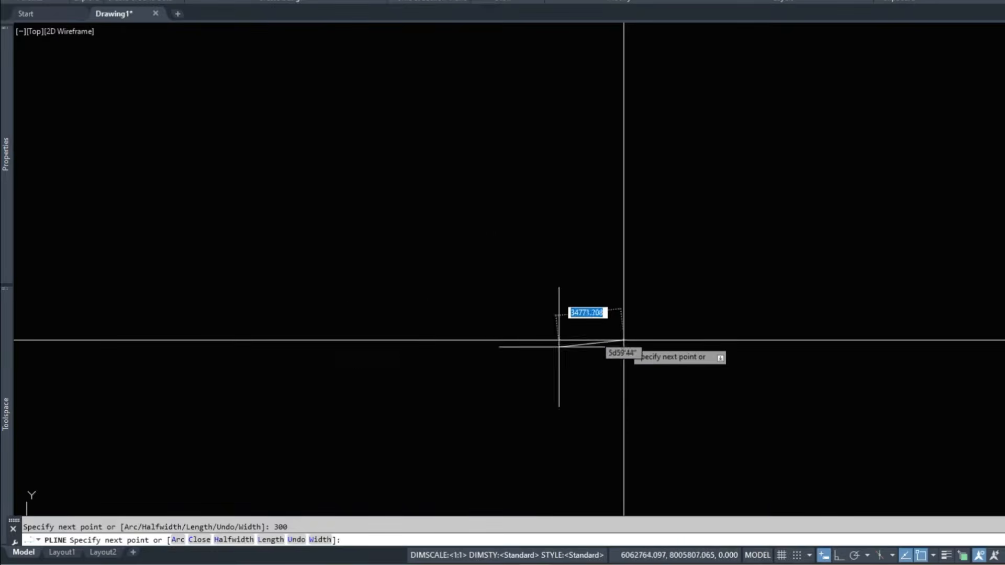
scroll(565, 342, up, 9)
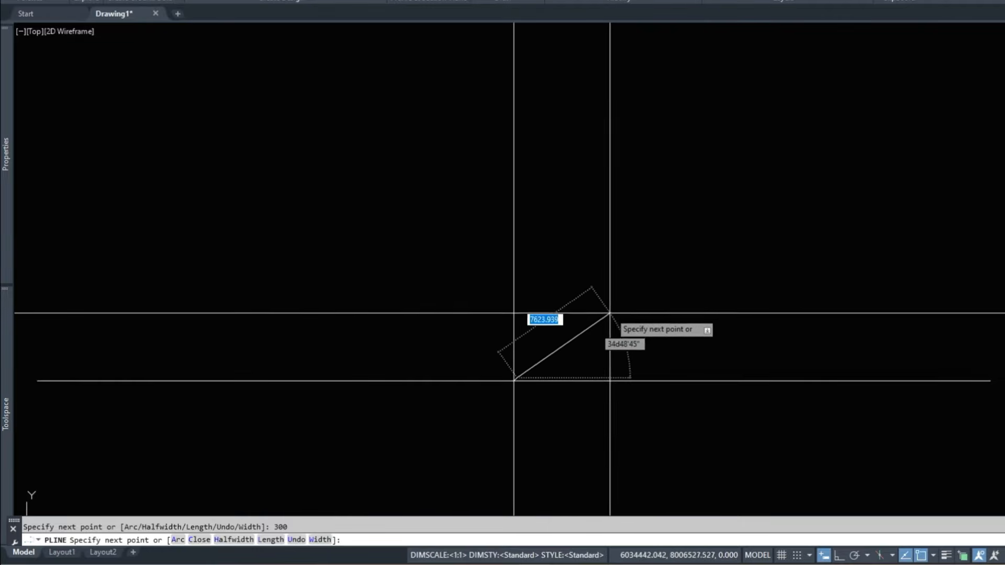
scroll(516, 350, up, 6)
scroll(487, 366, up, 5)
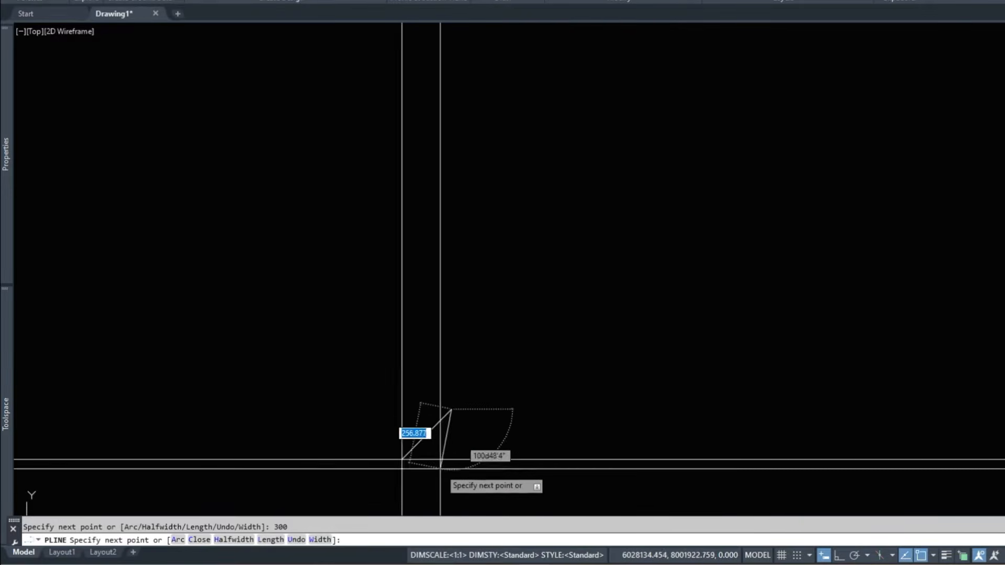
middle_drag(492, 404, 759, 216)
scroll(738, 174, up, 3)
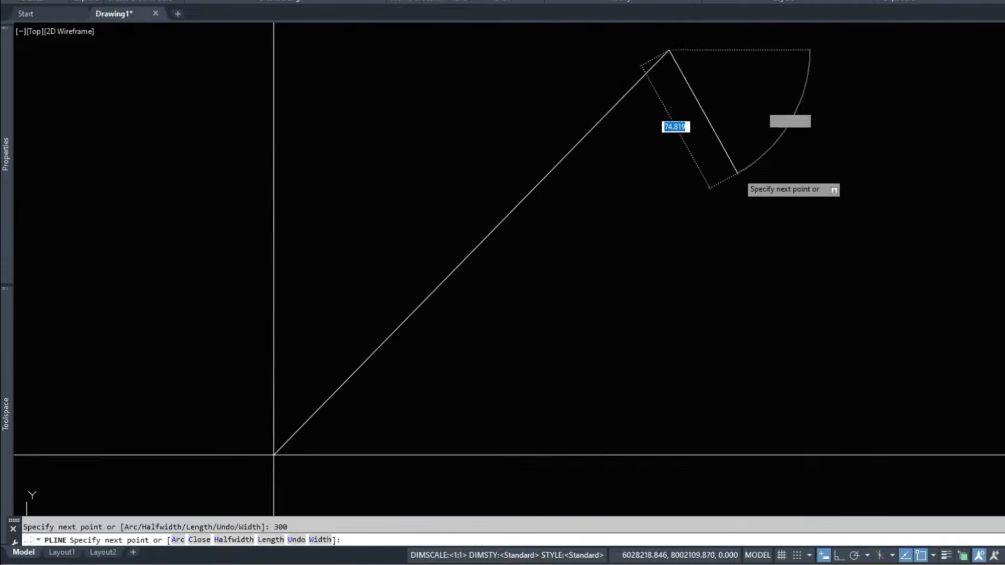
mouse_move(738, 175)
middle_down()
mouse_move(633, 316)
mouse_move(596, 281)
mouse_move(566, 303)
middle_up()
scroll(602, 259, down, 3)
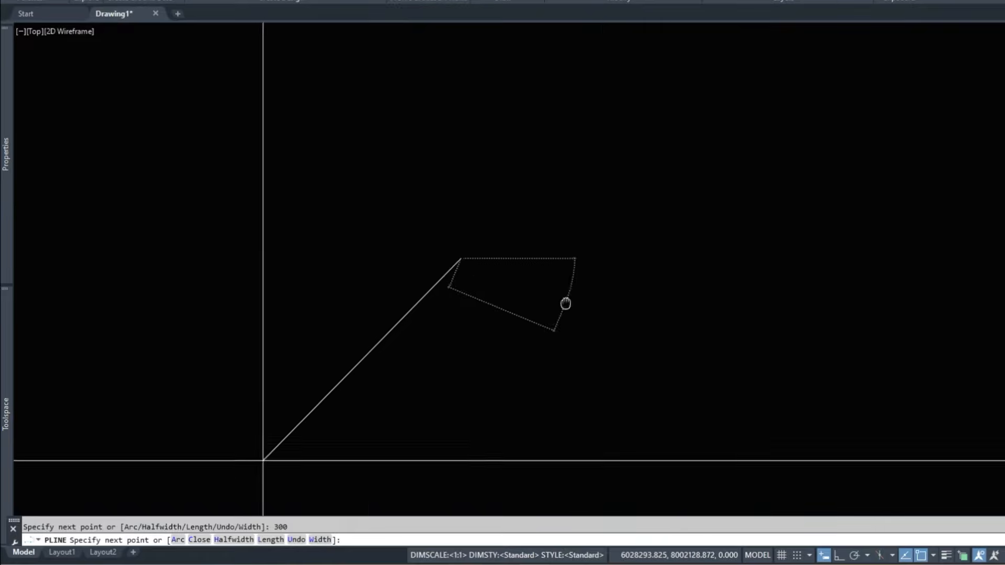
scroll(563, 298, down, 5)
middle_drag(704, 208, 570, 270)
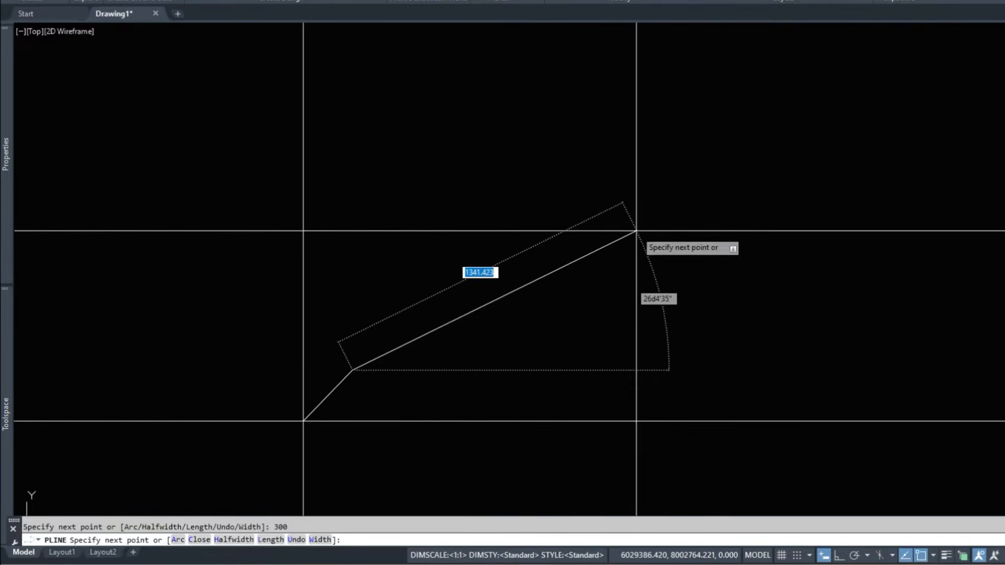
text(a)
key(Return)
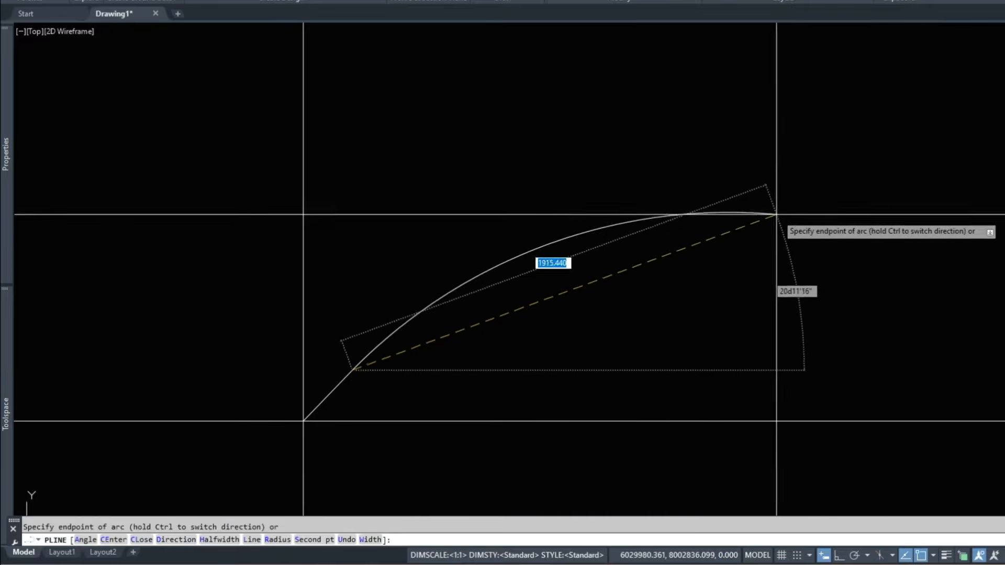
click(843, 219)
Add a second polyline arc that bends the opposite way and curves upward, and finish the polyline.
scroll(953, 94, up, 2)
middle_drag(952, 94, 766, 245)
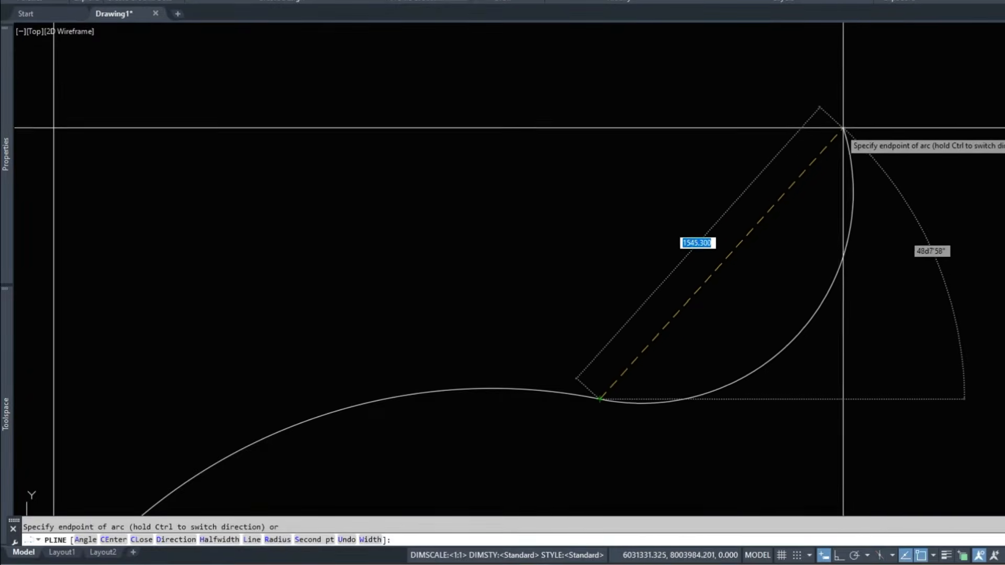
click(793, 162)
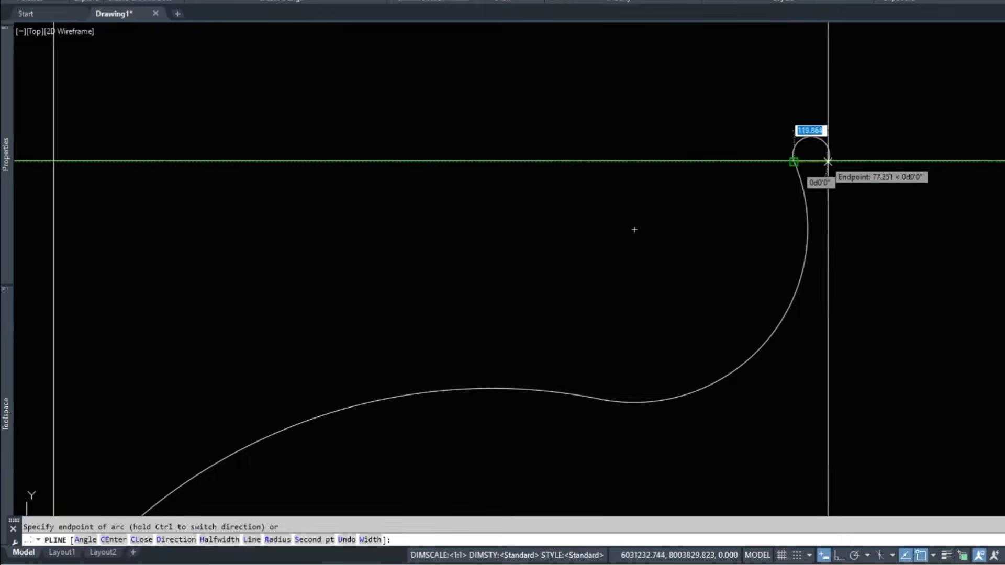
key(Return)
Select the finished polyline, examine its straight and arc segments, and clear the selection.
scroll(800, 162, down, 5)
scroll(744, 191, up, 6)
click(744, 192)
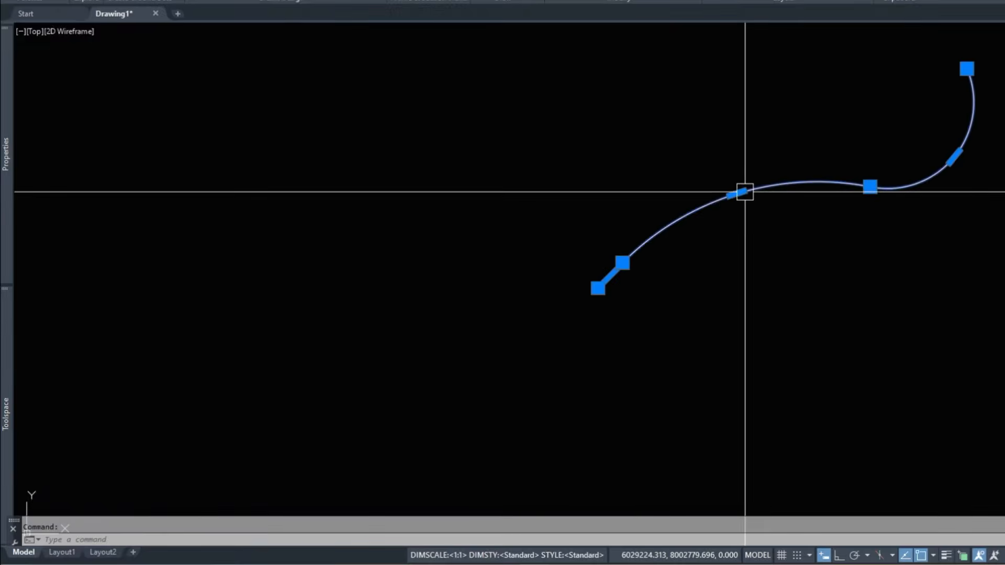
mouse_move(717, 217)
middle_down()
mouse_move(742, 229)
mouse_move(682, 294)
mouse_move(656, 305)
middle_up()
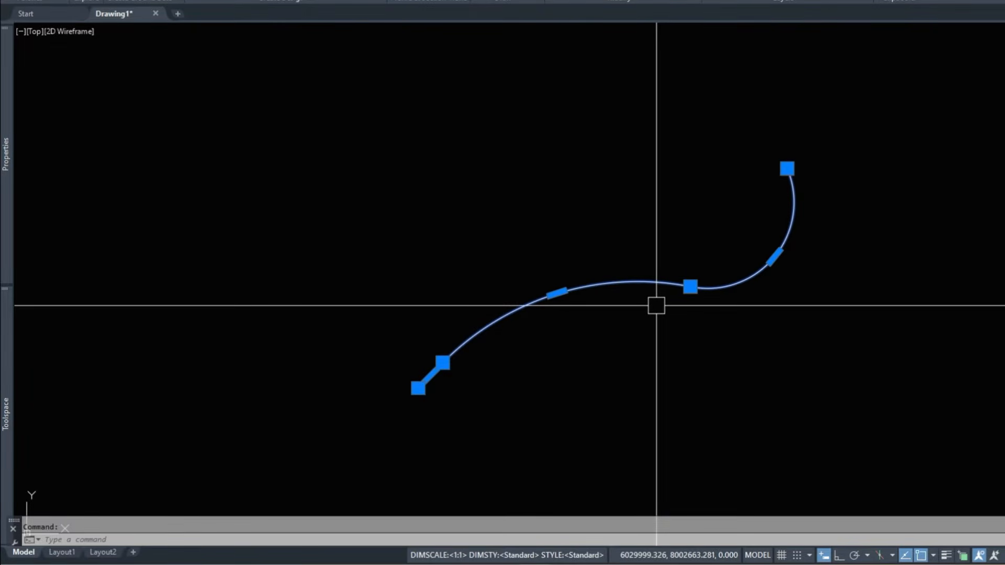
scroll(491, 354, up, 3)
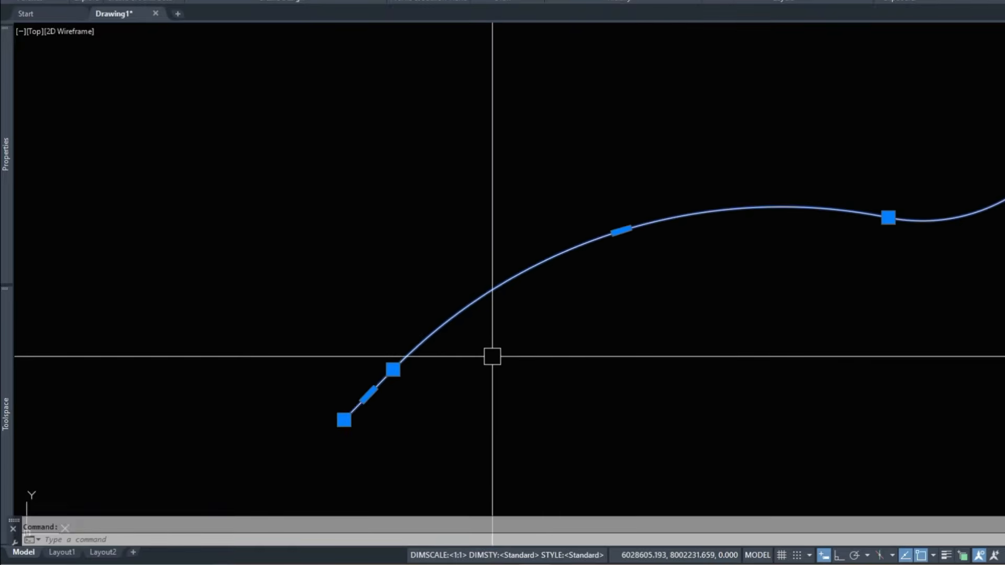
mouse_move(492, 354)
middle_down()
mouse_move(429, 368)
mouse_move(425, 389)
mouse_move(422, 343)
middle_up()
scroll(425, 389, down, 3)
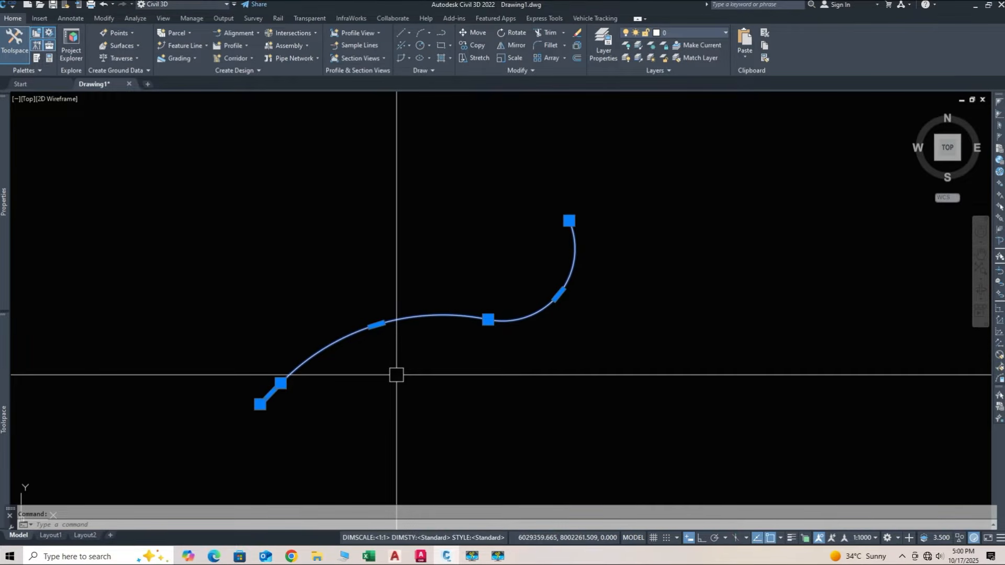
key(Escape)
click(413, 419)
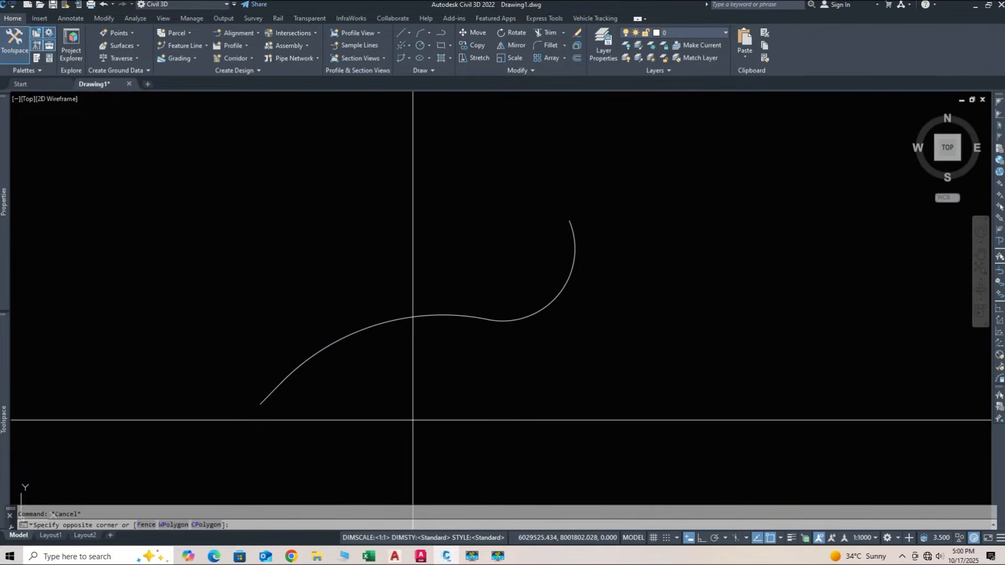
click(413, 419)
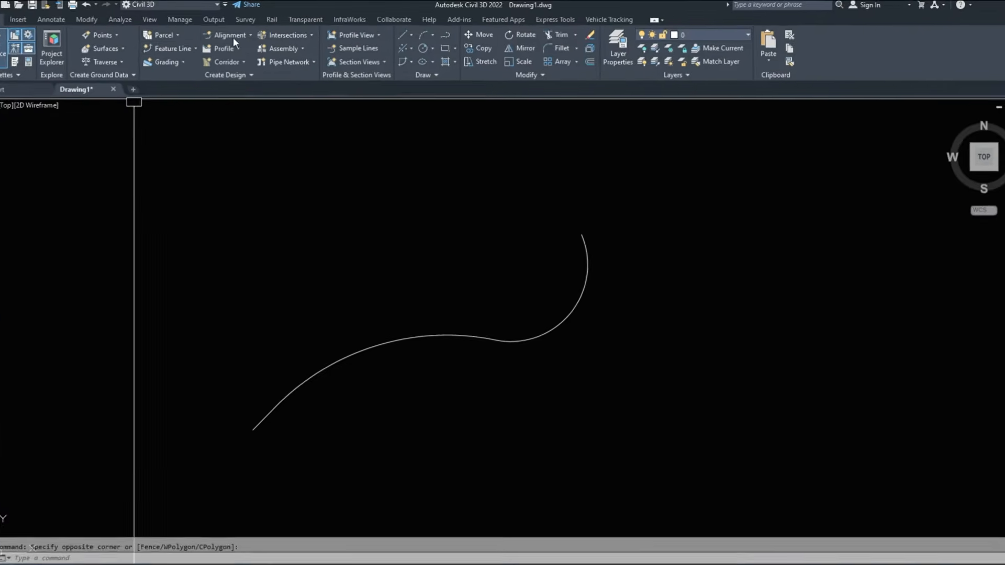
Start creating an alignment from objects using the polyline, accepting the default direction from its lower end.
click(235, 34)
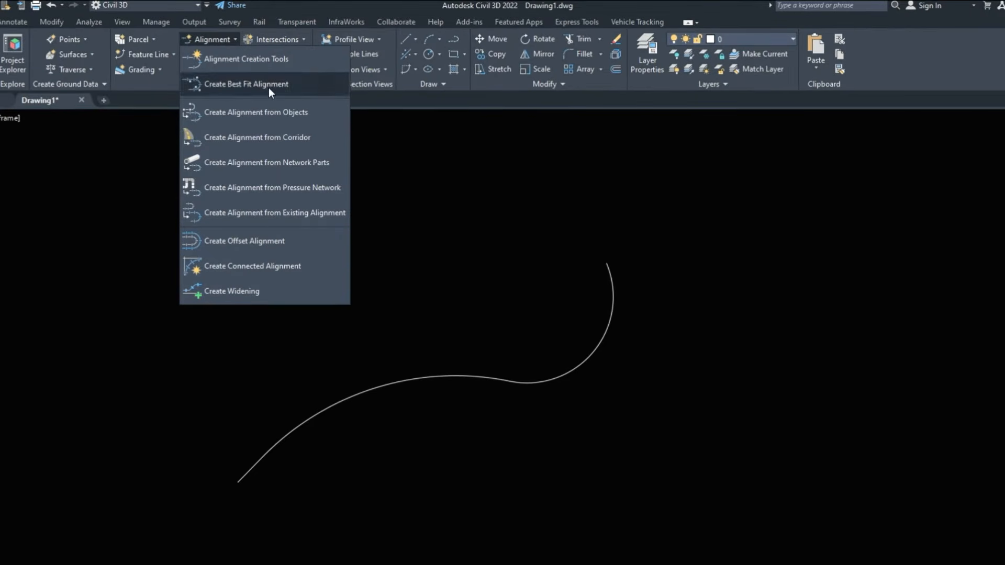
click(271, 116)
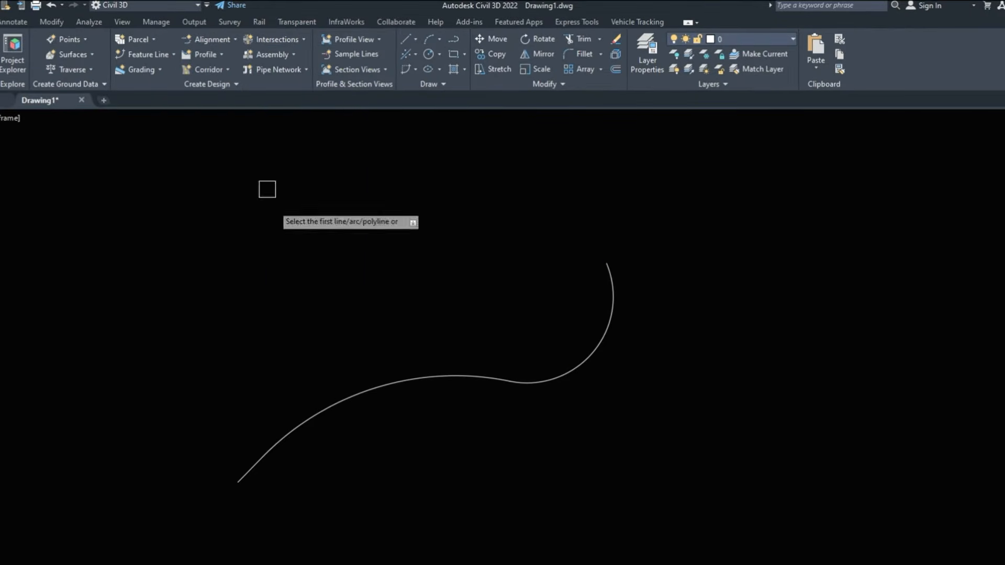
click(397, 465)
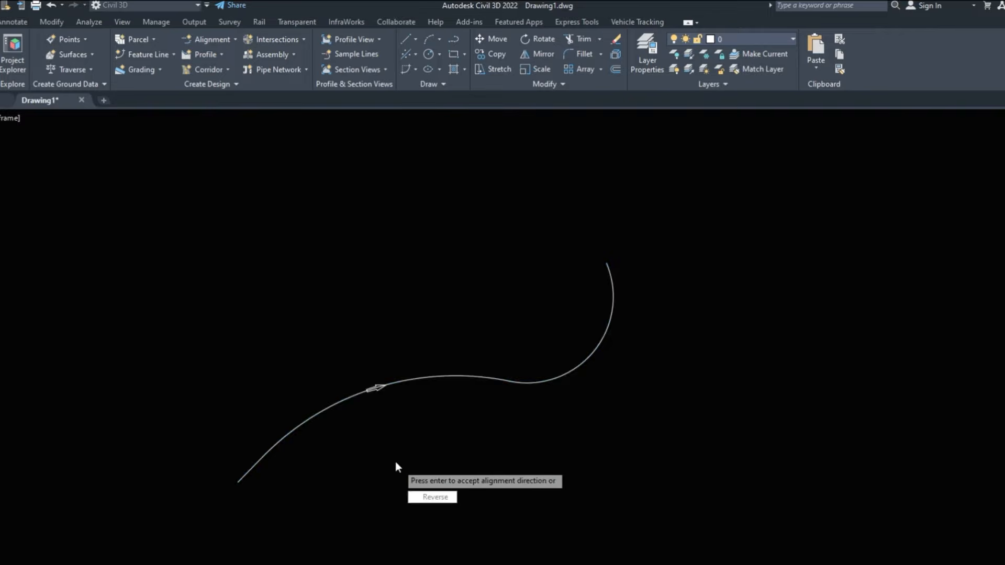
key(Return)
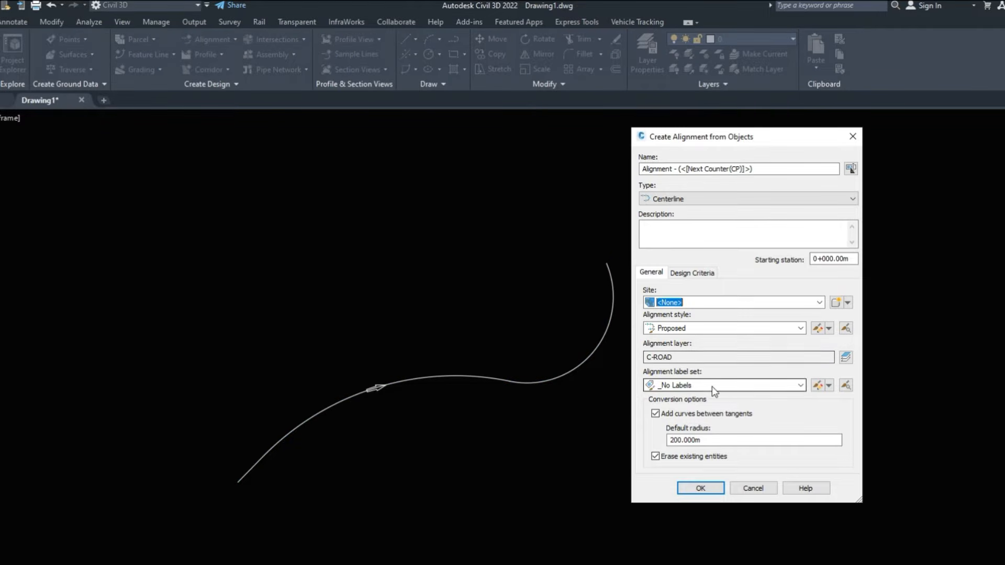
Create the alignment with the name "Alignment -23" and the label set "Major and Minor only".
drag(760, 169, 675, 171)
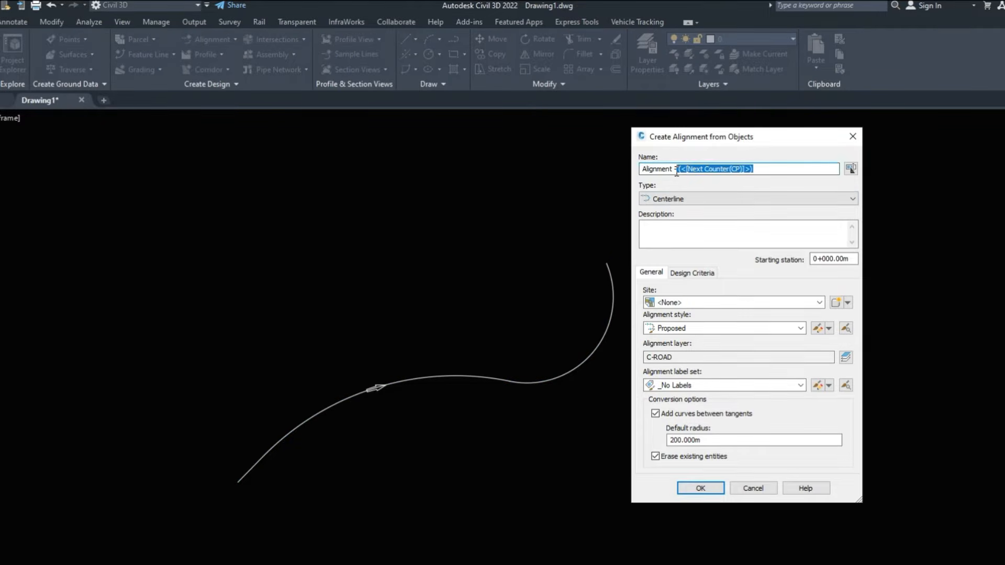
text(23)
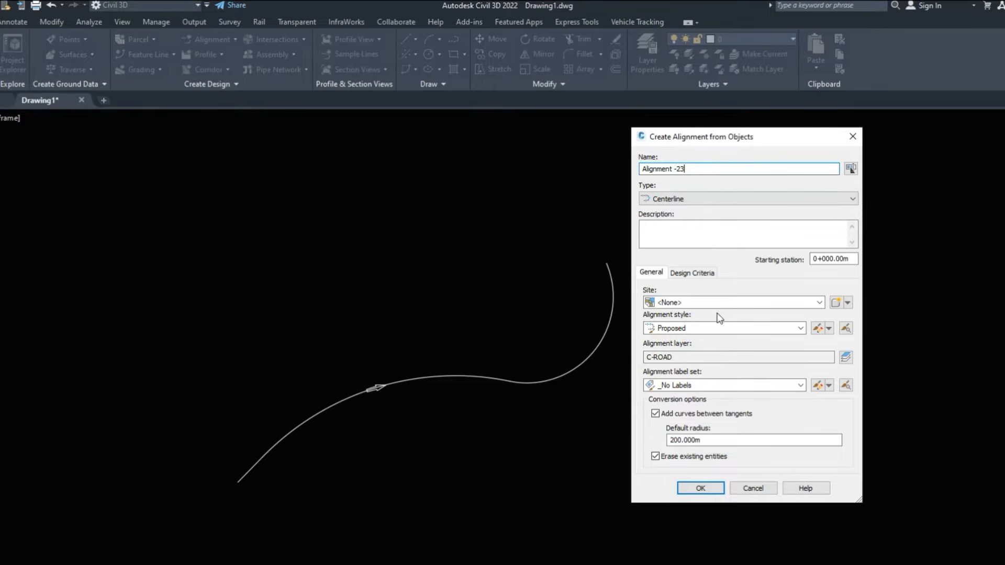
click(721, 386)
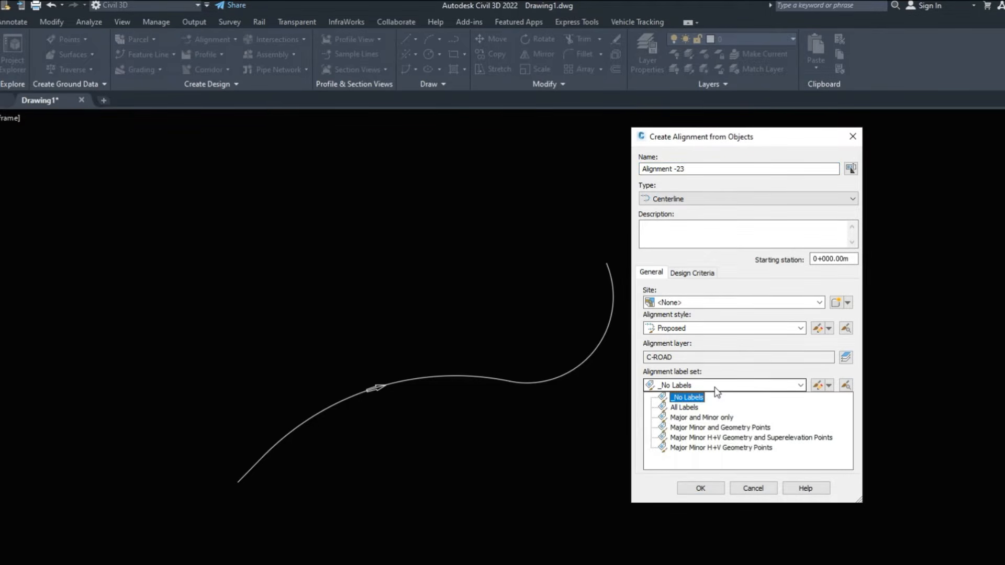
click(707, 417)
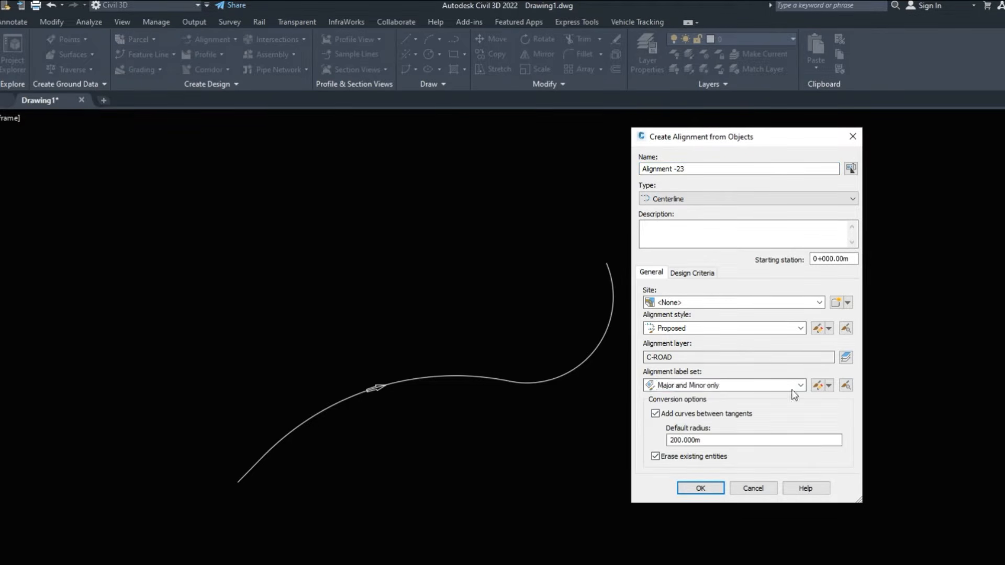
click(701, 488)
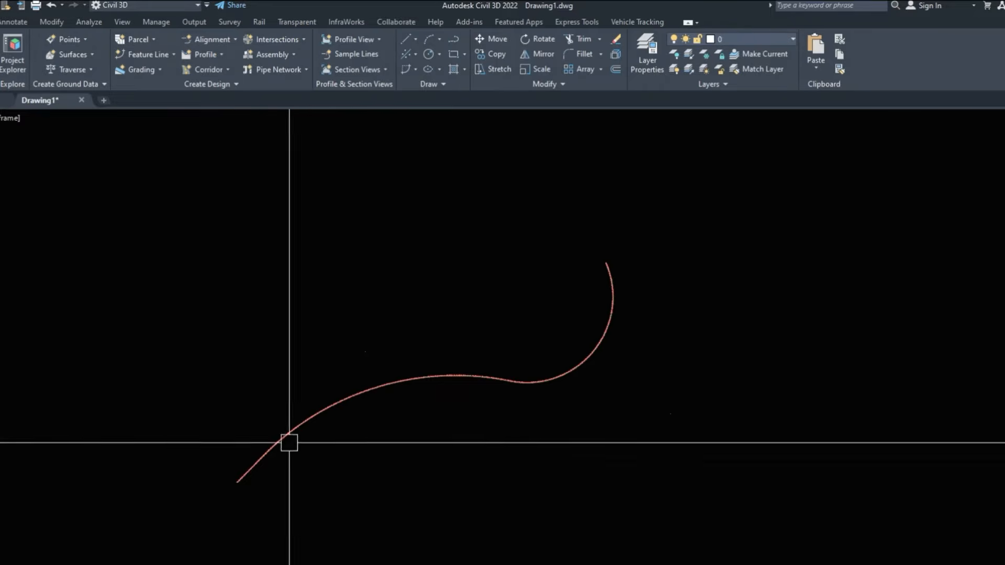
Examine the station labels and tick marks along the new alignment, from its start through both curves.
scroll(261, 441, up, 5)
scroll(623, 348, up, 3)
scroll(478, 366, down, 6)
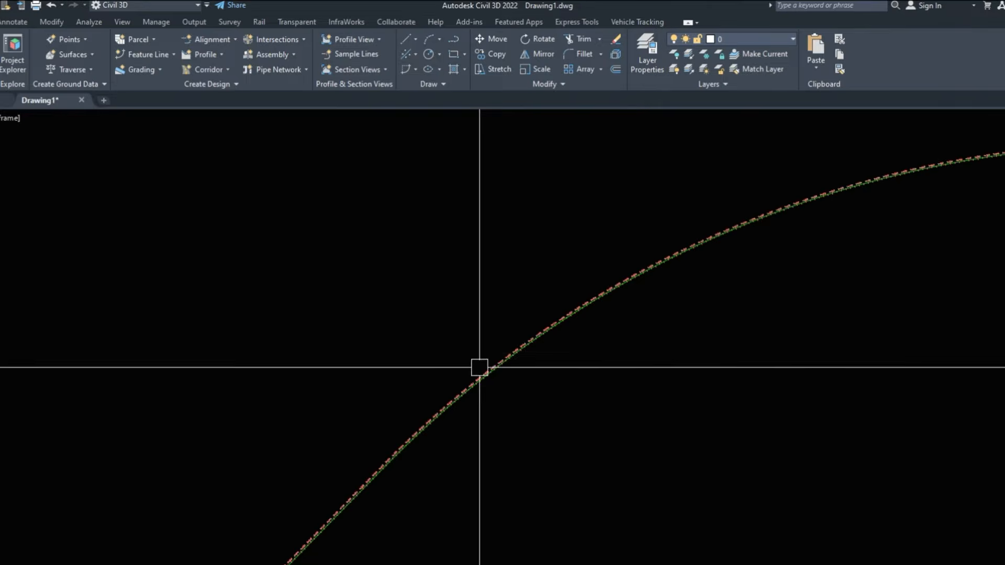
scroll(330, 460, down, 6)
scroll(566, 354, up, 7)
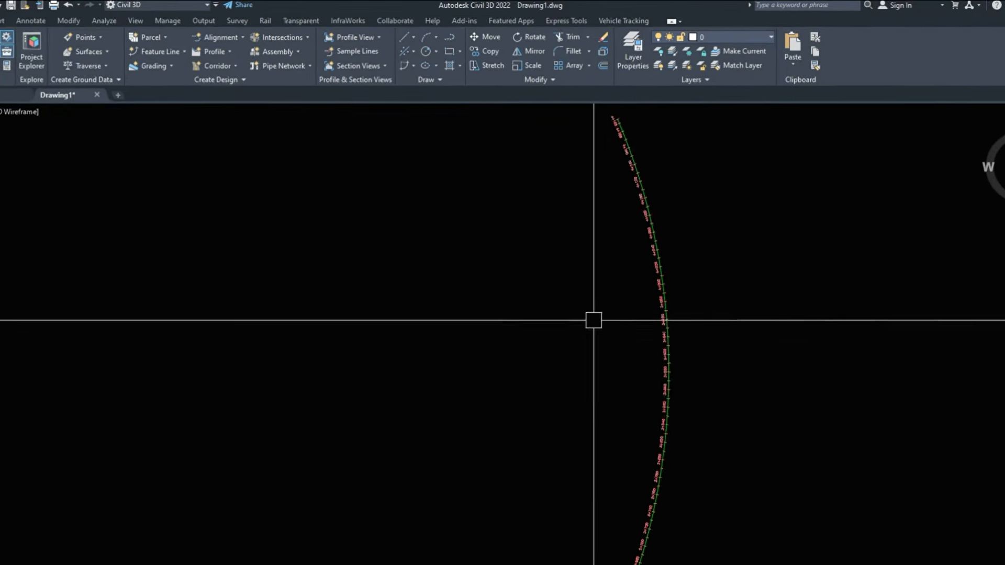
scroll(455, 393, down, 5)
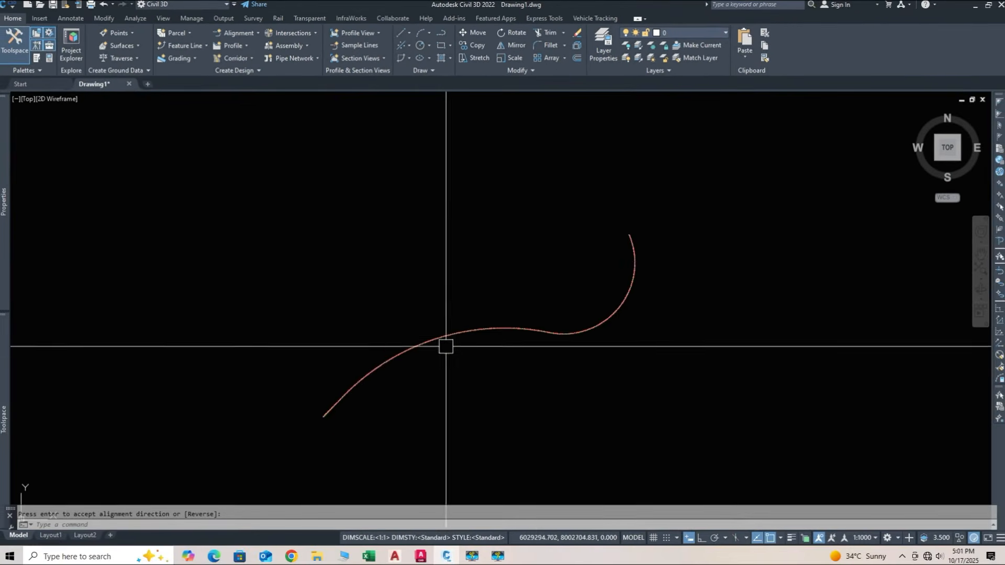
scroll(325, 422, up, 5)
scroll(332, 422, down, 3)
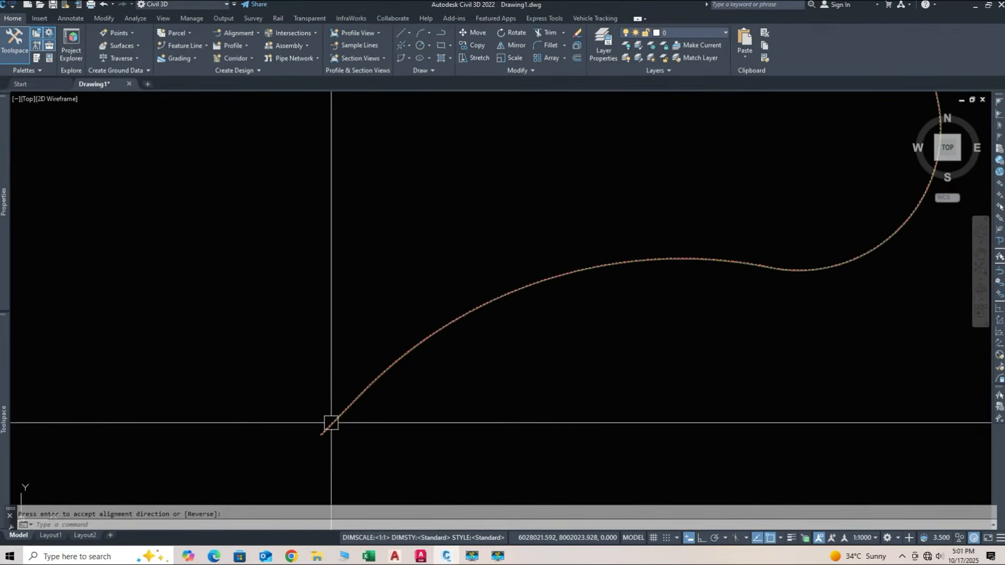
scroll(859, 253, up, 2)
scroll(493, 332, up, 3)
scroll(733, 238, up, 3)
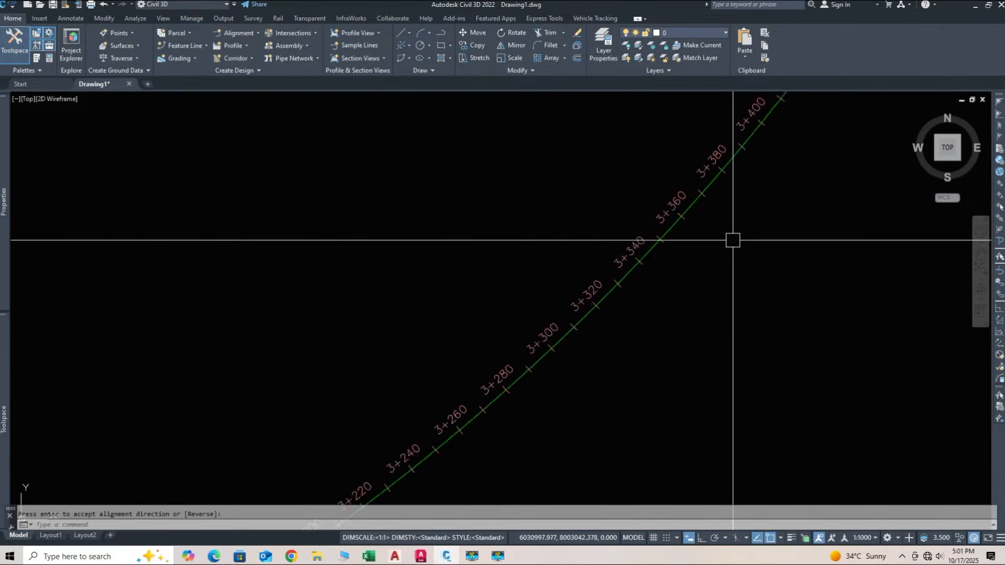
scroll(733, 240, up, 1)
scroll(680, 254, down, 3)
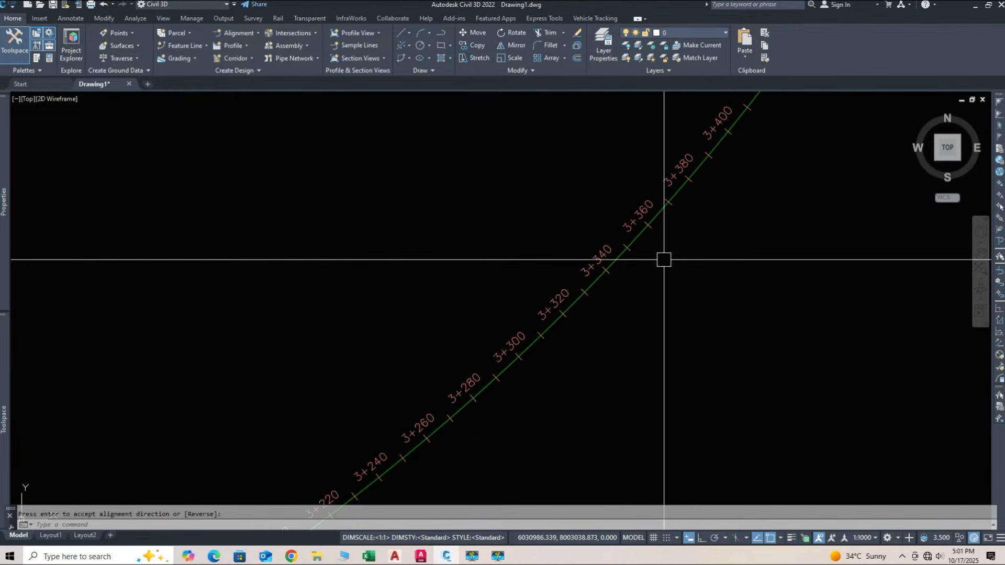
scroll(664, 260, down, 3)
scroll(619, 226, up, 5)
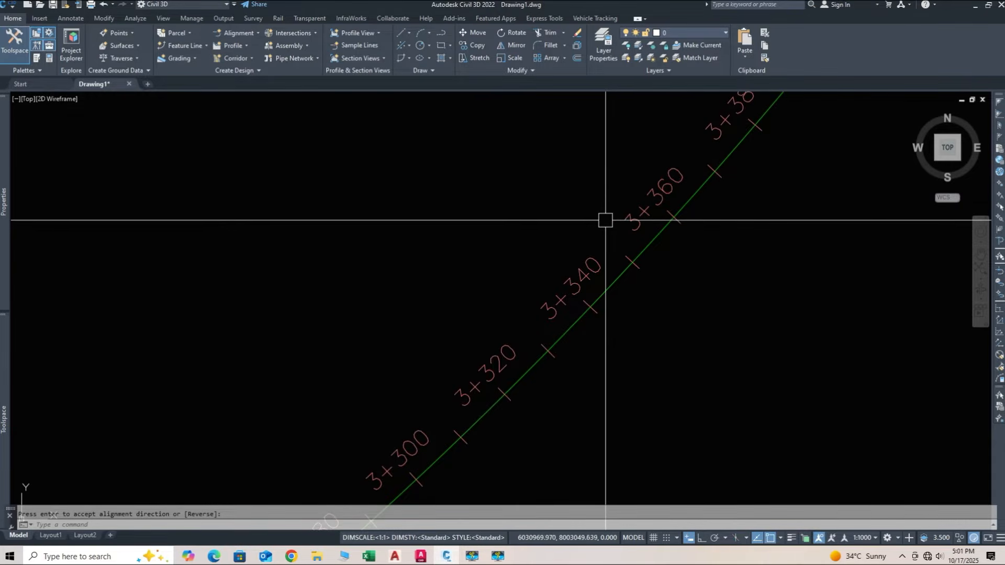
scroll(606, 219, down, 5)
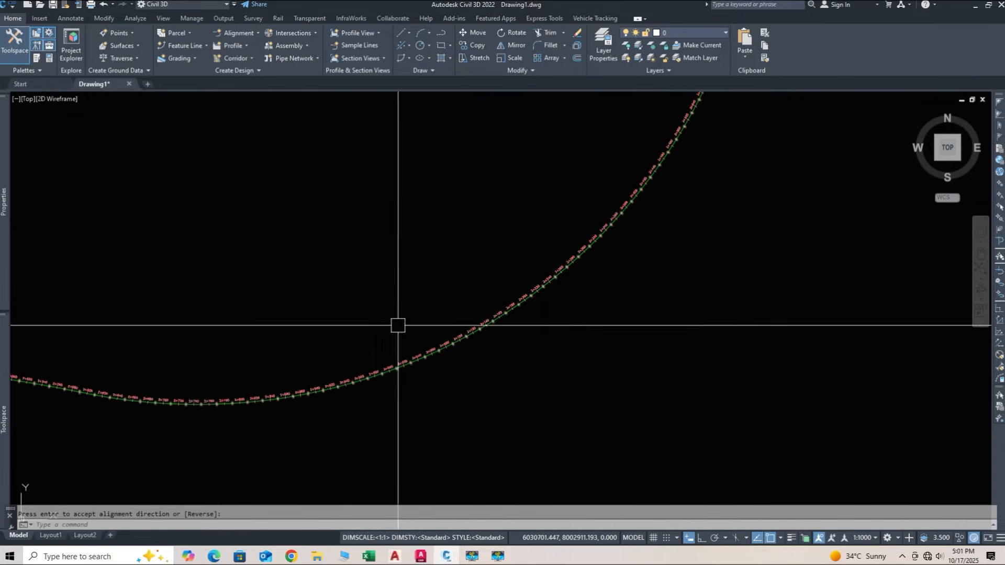
Examine the station labels along the rest of the alignment and check its full extent from start to end.
middle_drag(397, 325, 650, 286)
scroll(560, 326, down, 6)
scroll(368, 333, up, 3)
middle_drag(332, 318, 647, 145)
scroll(438, 238, down, 4)
scroll(397, 260, up, 3)
middle_drag(478, 229, 406, 357)
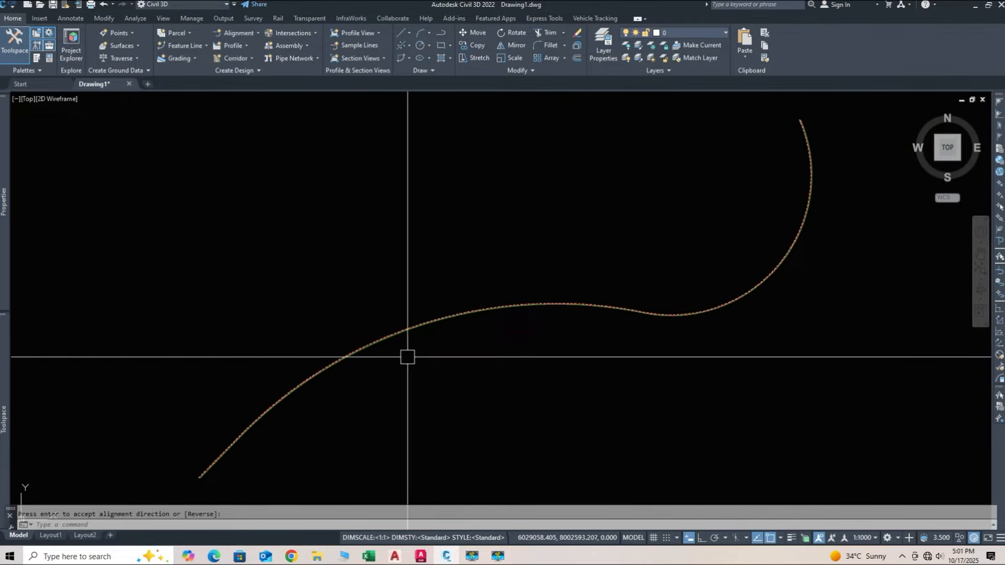
Run the Station_and_Curve alignment report with all objects included and save it to the Desktop as the Excel 97-2003 workbook CivilReport2.
mouse_move(3, 425)
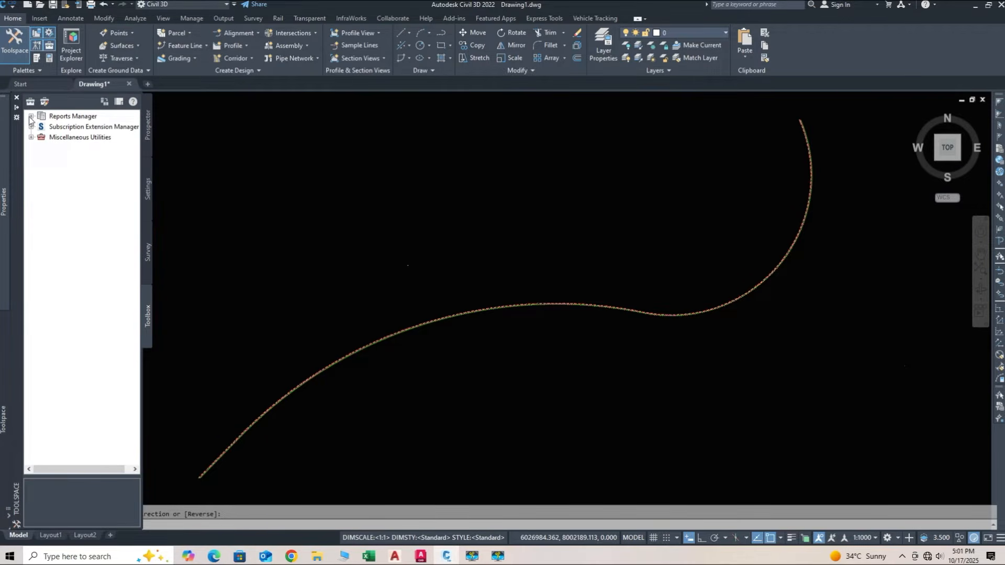
click(31, 116)
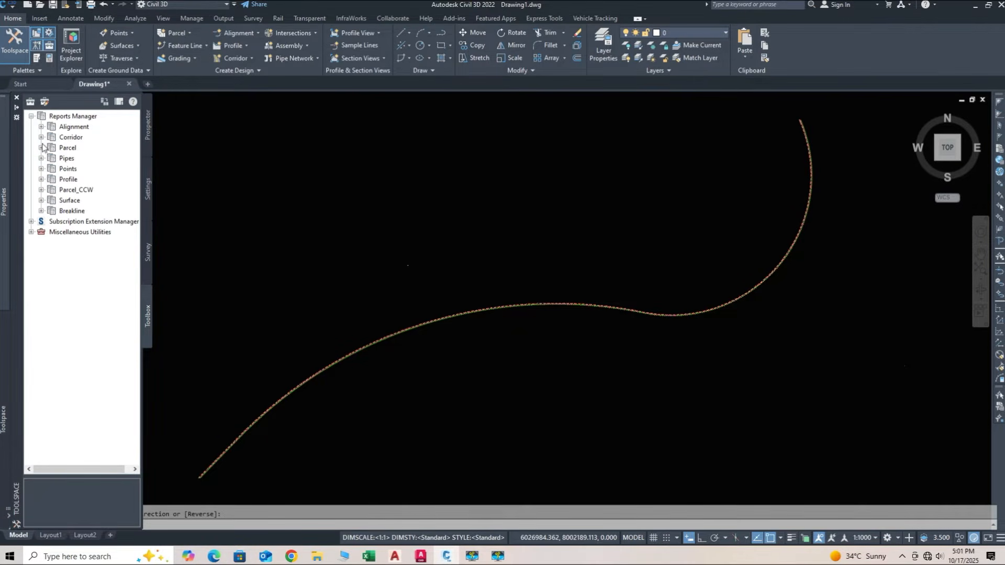
click(41, 128)
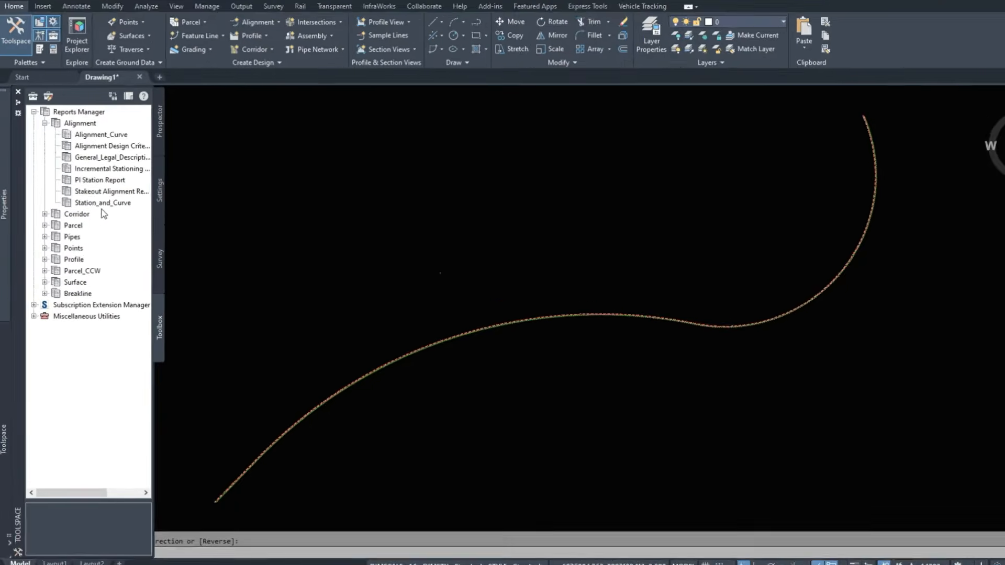
click(95, 201)
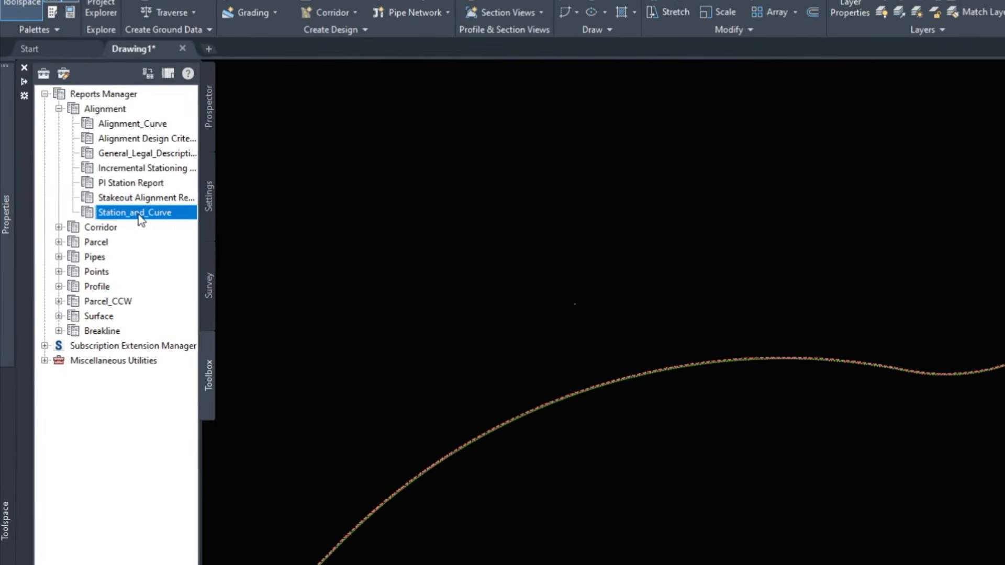
right_click(139, 215)
click(219, 223)
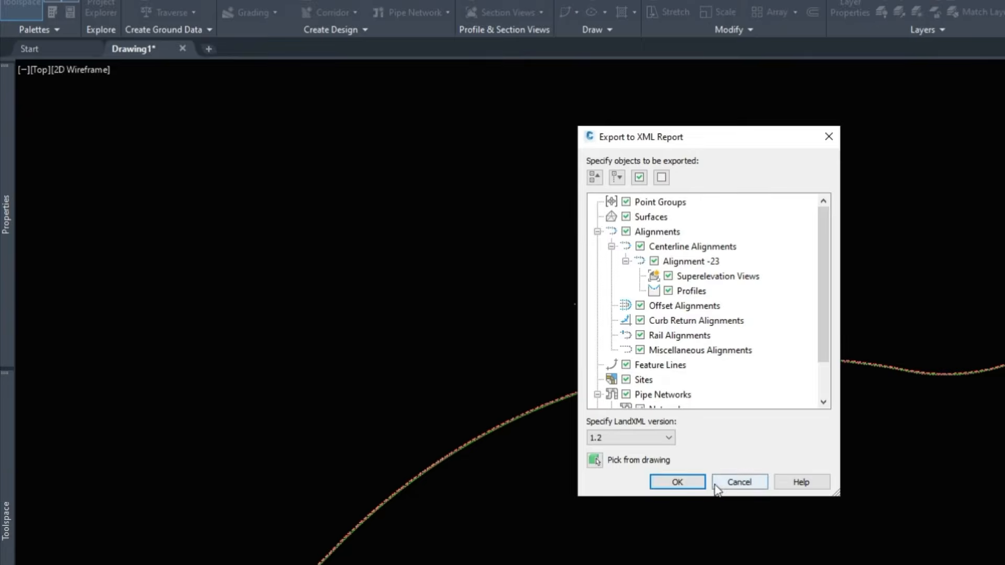
click(677, 482)
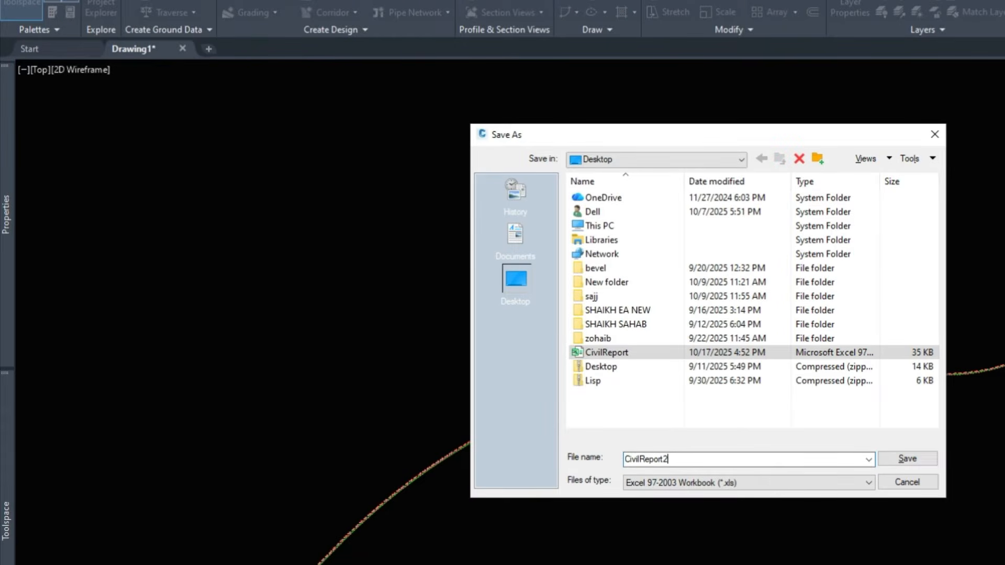
click(921, 459)
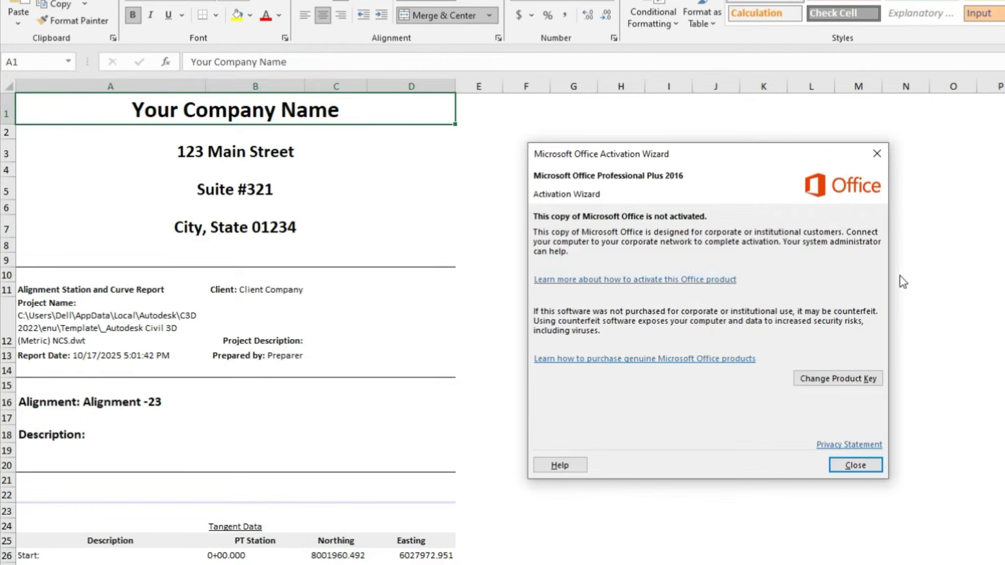
In Excel, dismiss the activation notice and delete the report's header rows 1 to 23 as entire rows.
click(876, 153)
drag(87, 109, 271, 504)
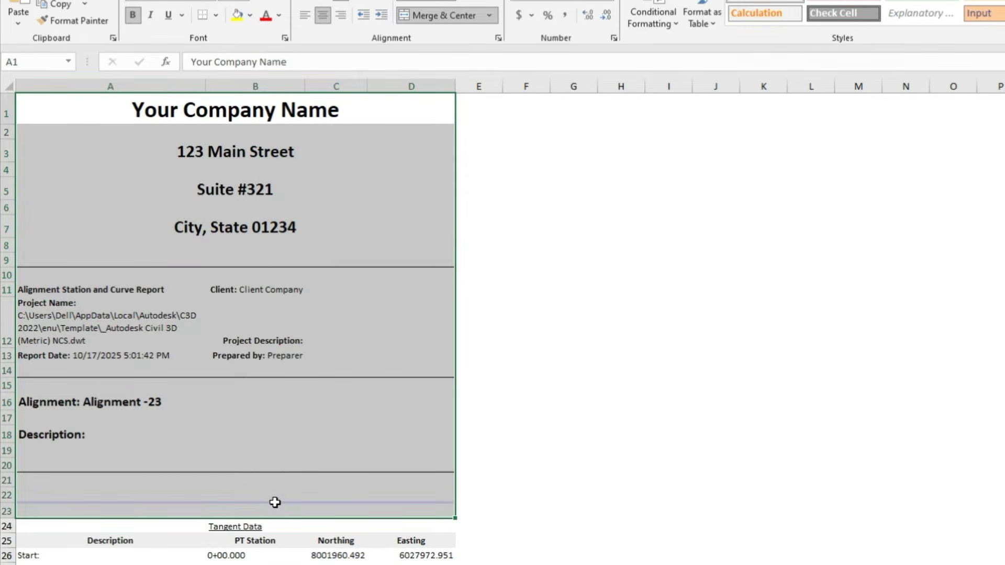
right_click(275, 503)
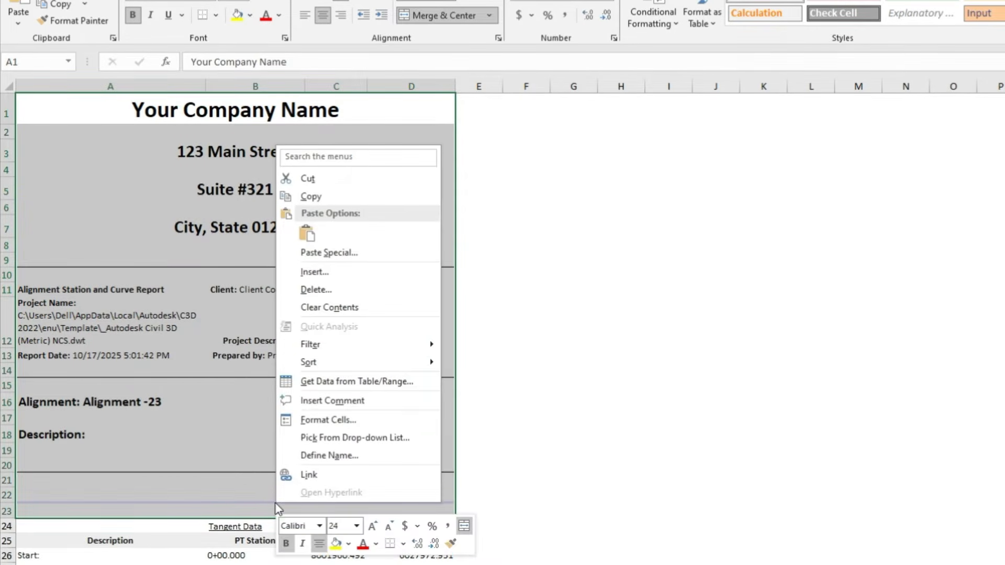
click(328, 291)
click(290, 326)
click(302, 360)
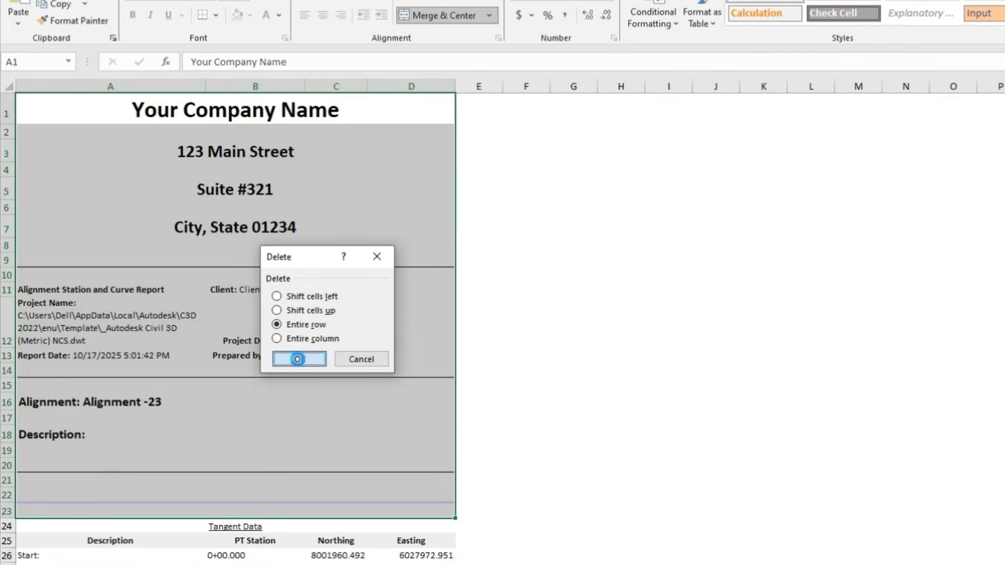
click(696, 400)
Review the tangent and curve data, and unmerge all the cells in the report range in columns A to D.
scroll(610, 418, down, 4)
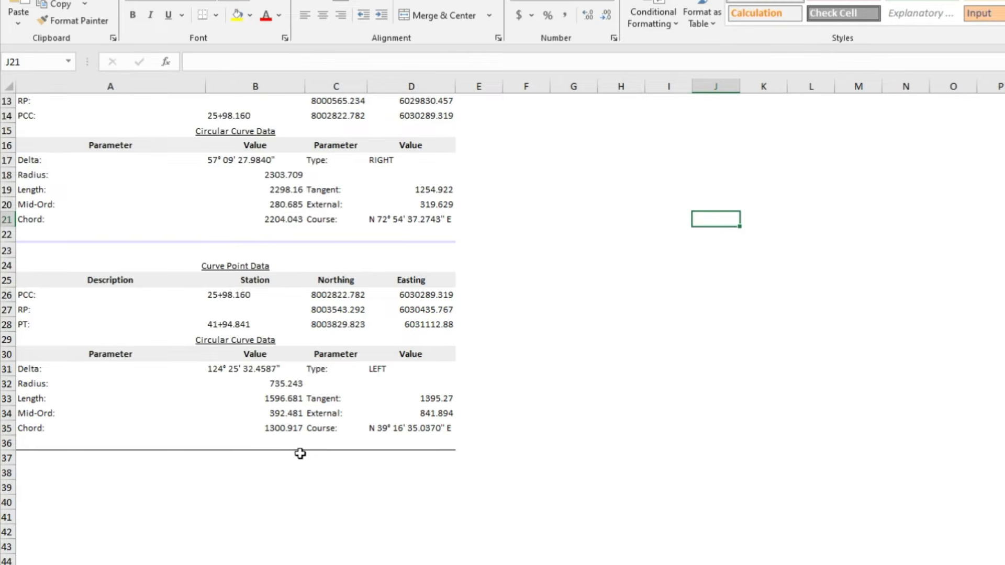
scroll(314, 448, up, 3)
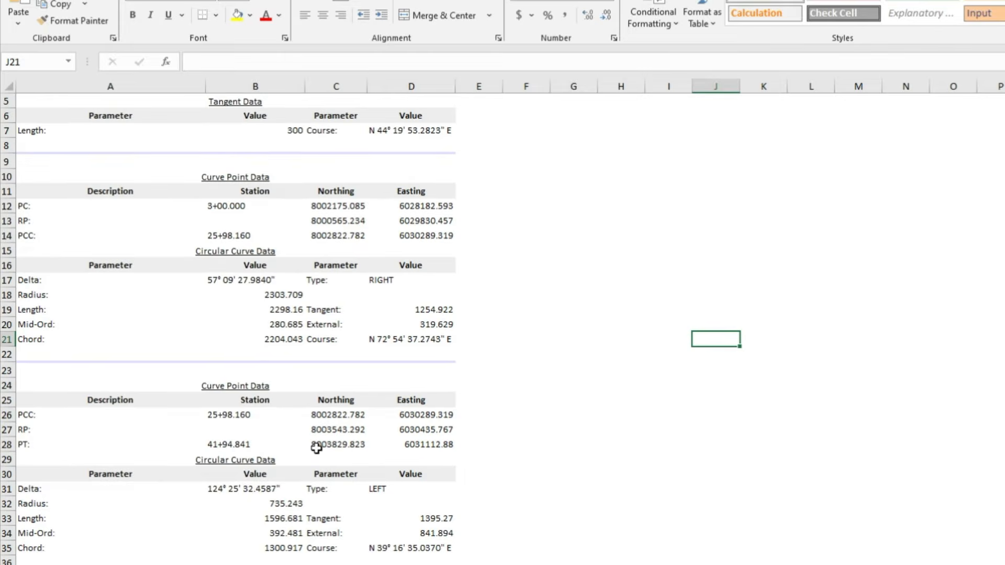
scroll(316, 449, up, 2)
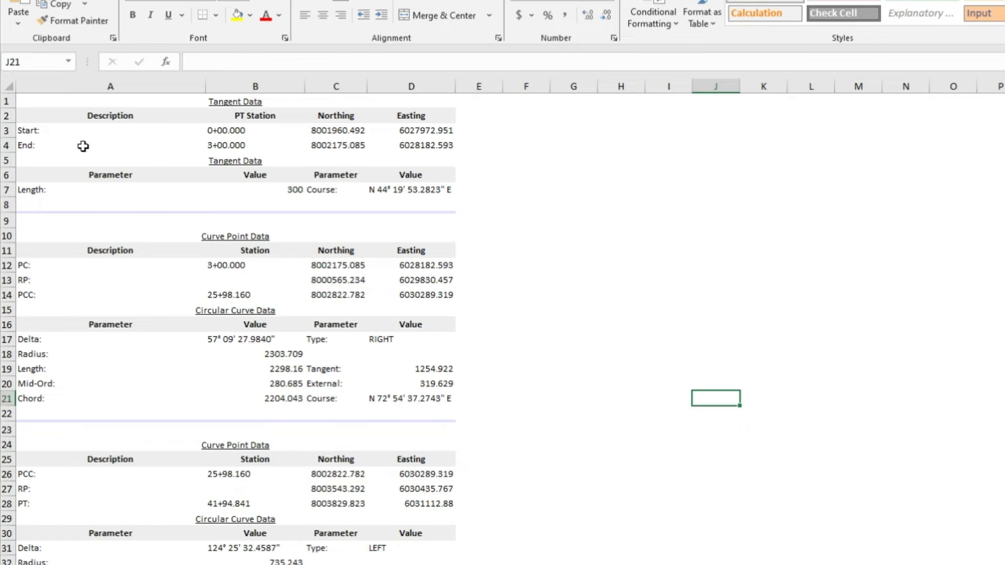
drag(61, 101, 294, 564)
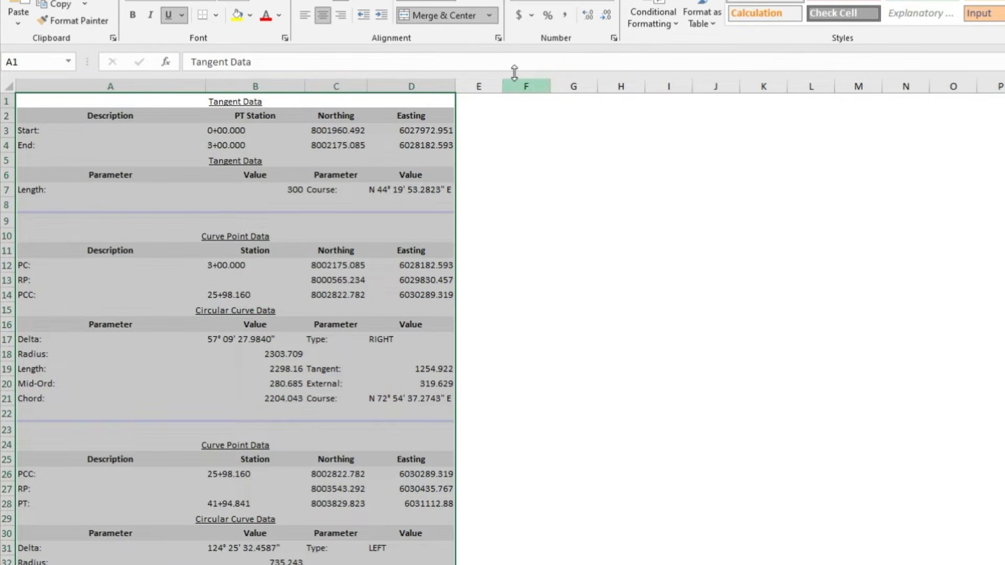
click(427, 20)
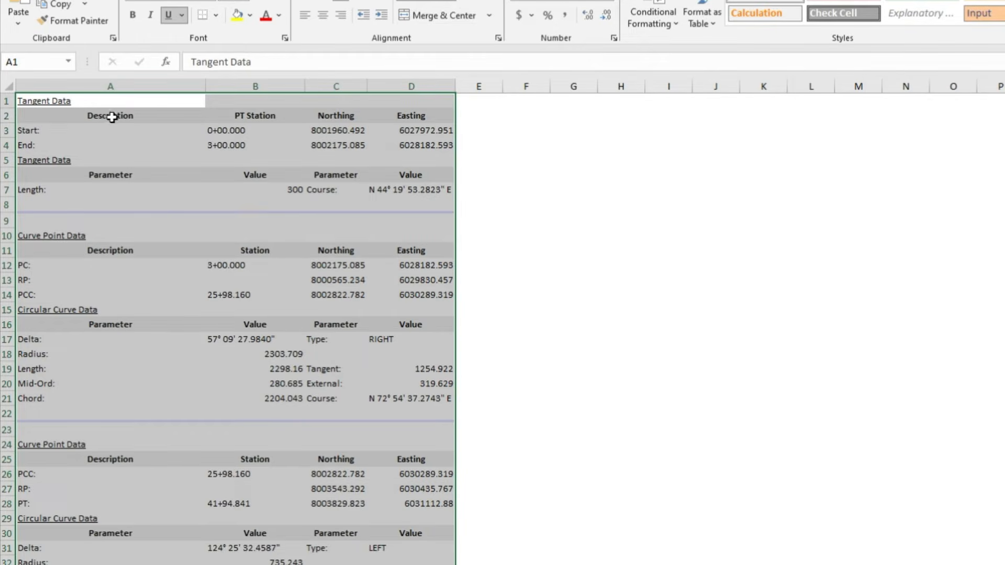
Sort the selected report data from A to Z by its first column.
right_click(158, 104)
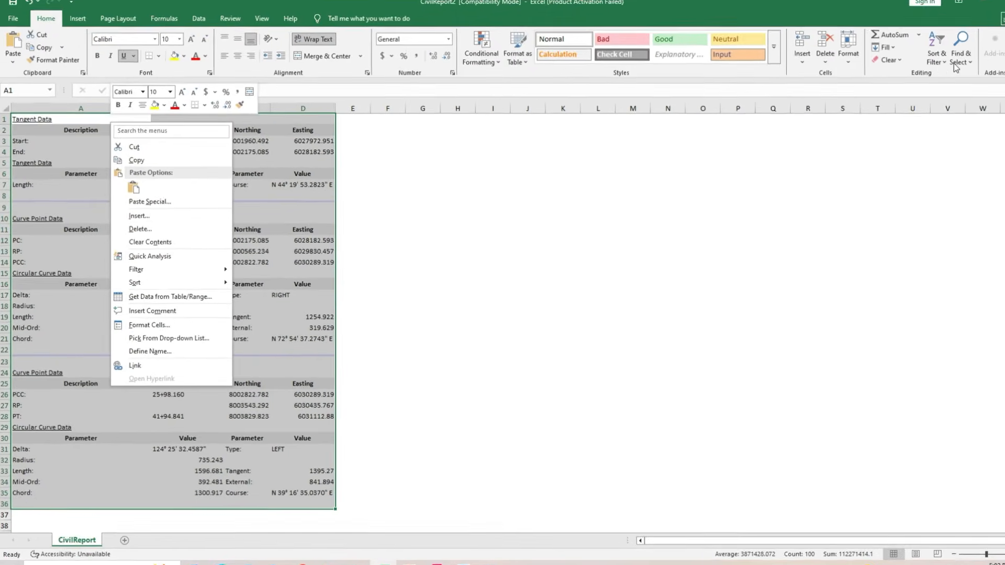
click(941, 66)
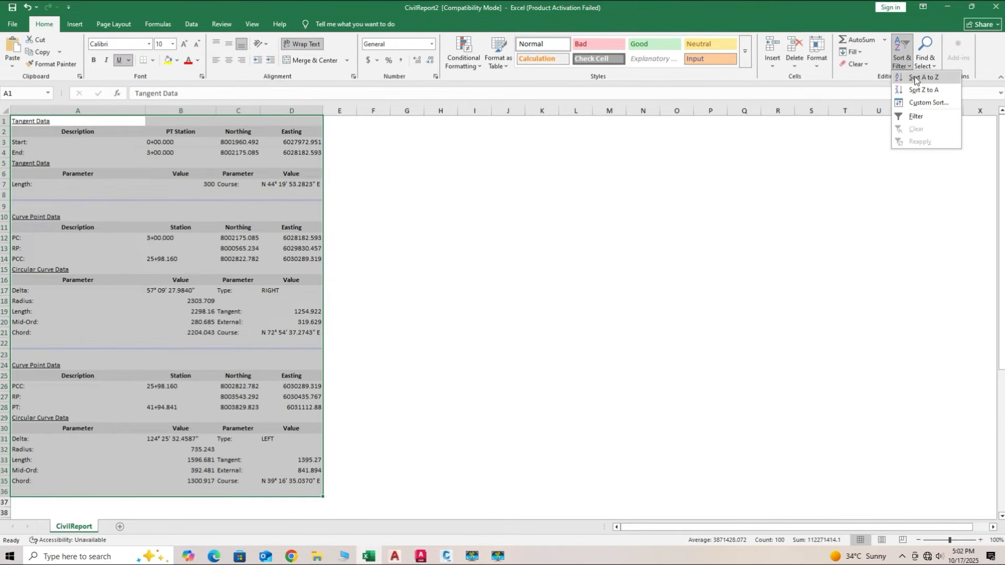
click(914, 77)
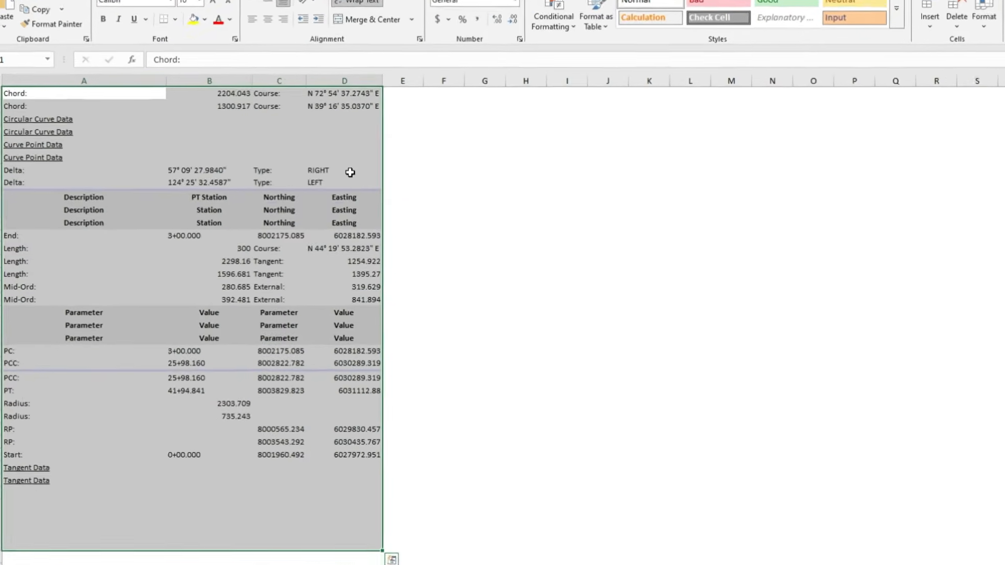
Filter the sorted data by the selected cell's value, "Chord:".
right_click(114, 159)
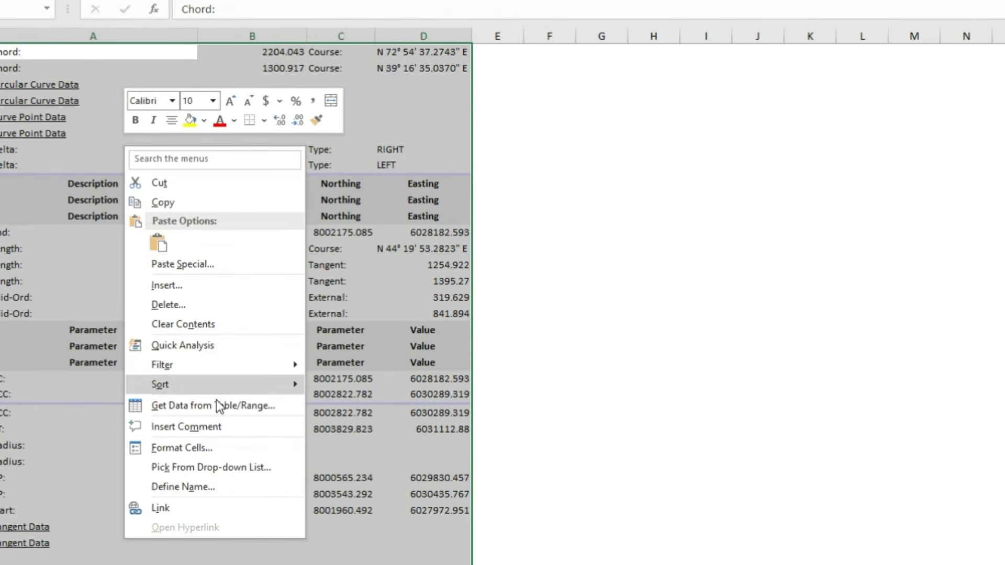
mouse_move(247, 367)
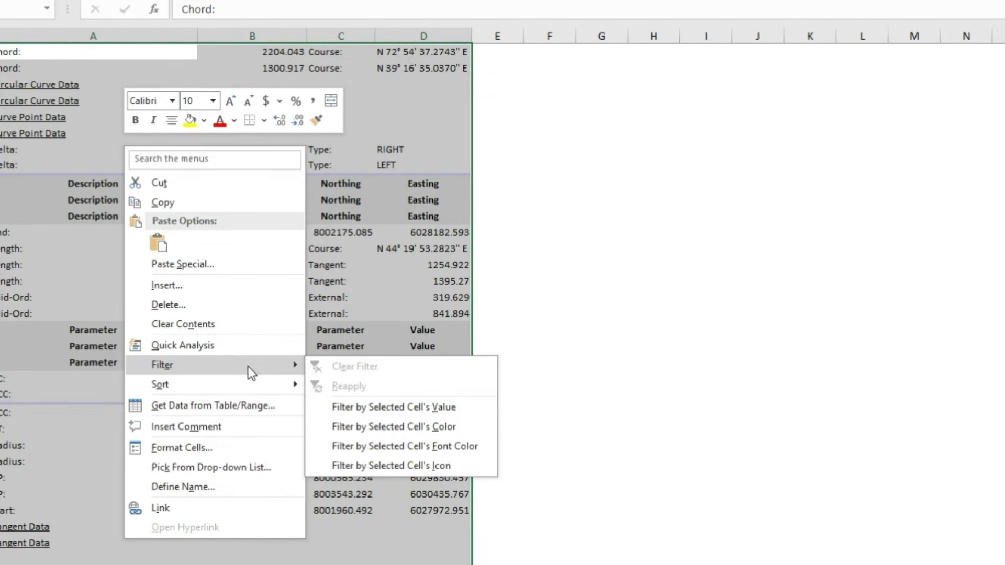
click(363, 407)
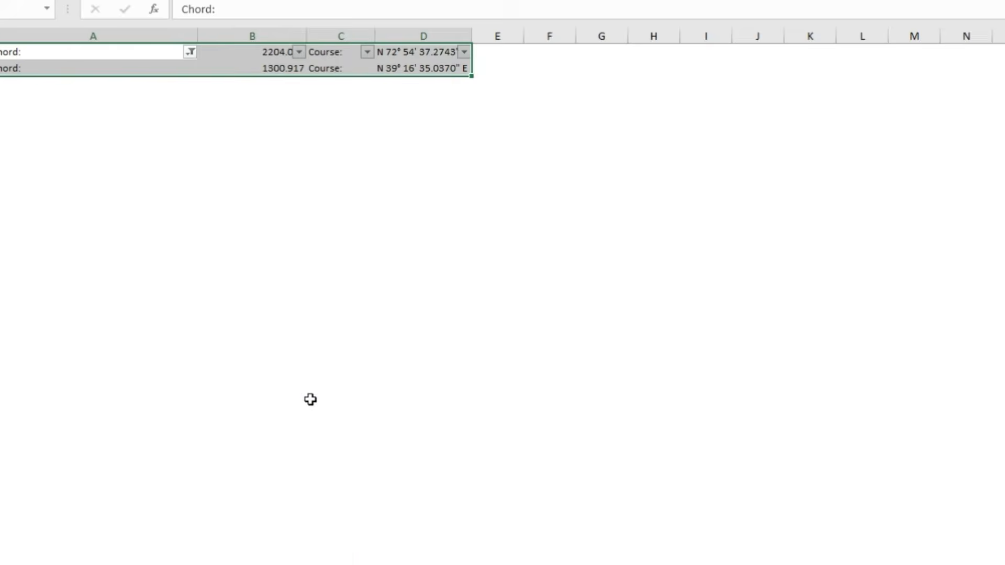
Change the column A filter to exclude "Chord:" and show only the PC, PCC and PT rows.
click(191, 52)
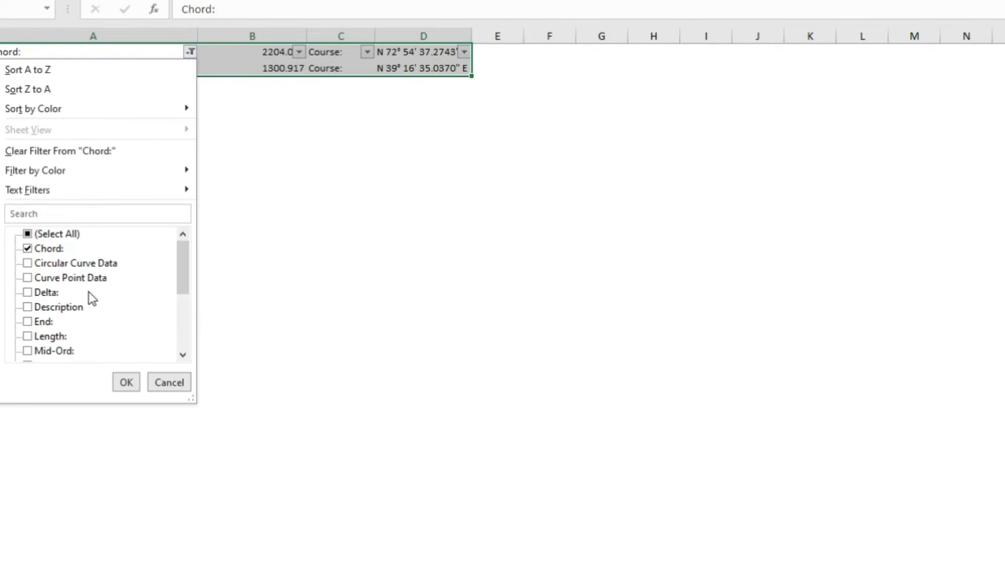
scroll(65, 340, down, 3)
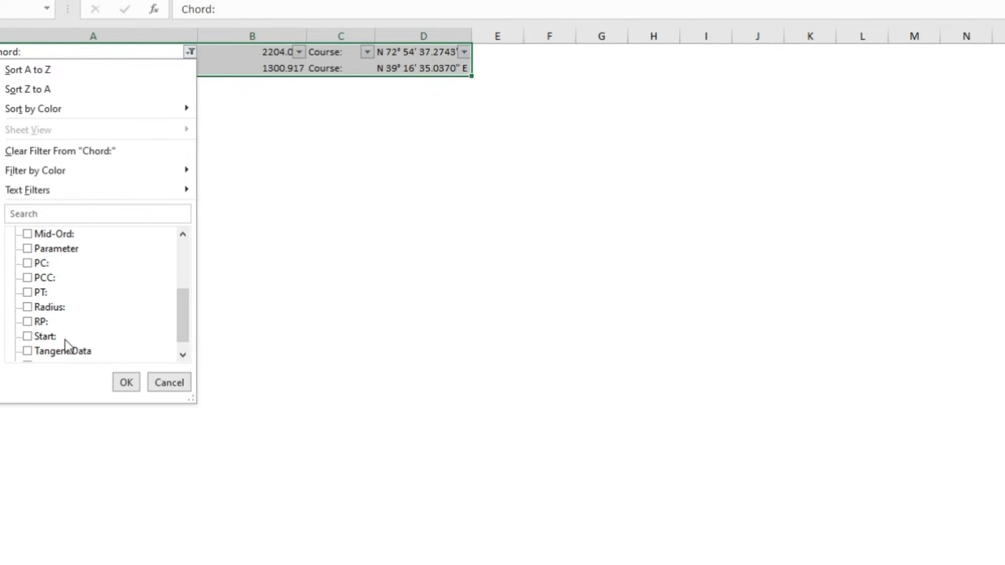
scroll(65, 340, up, 3)
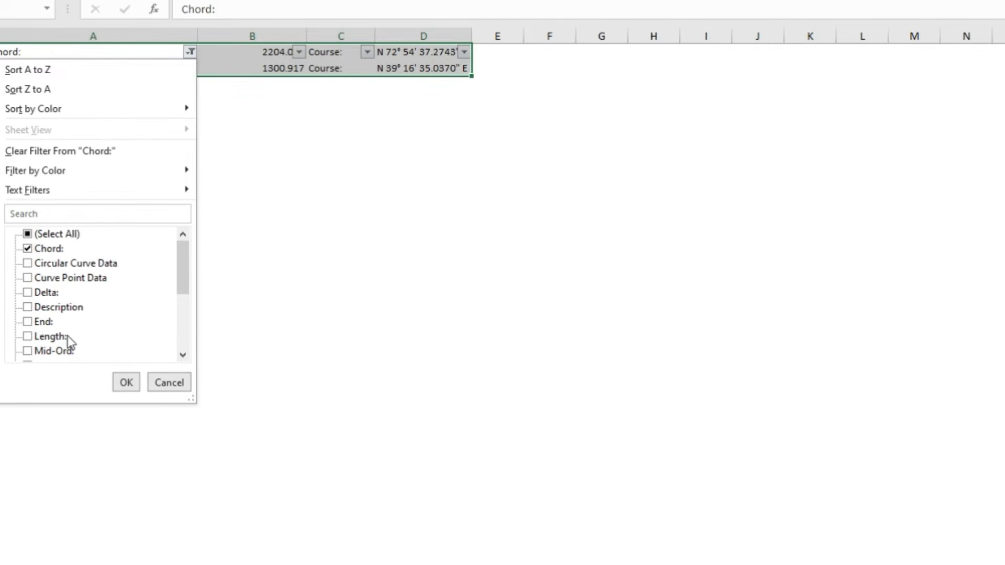
click(31, 250)
scroll(74, 288, down, 2)
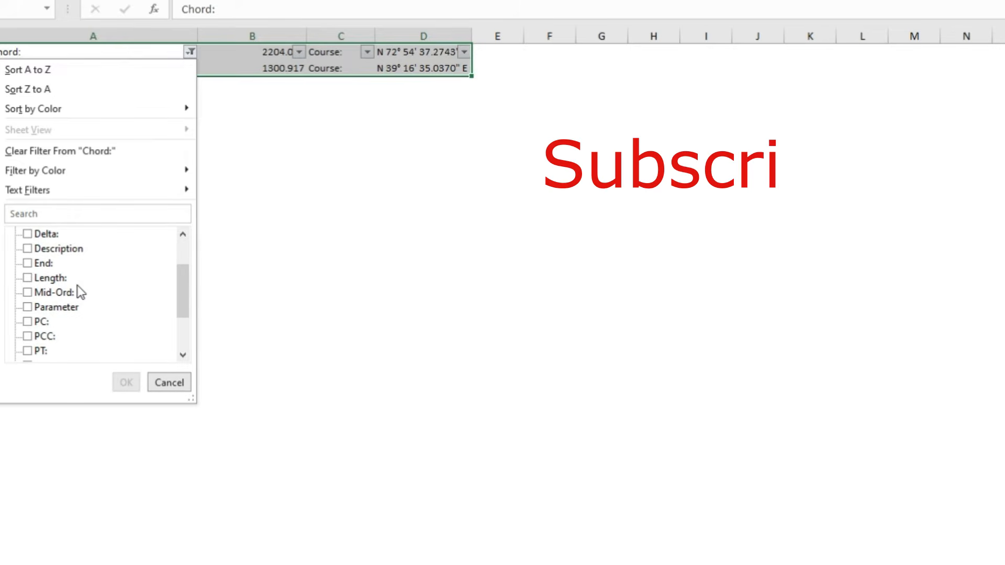
click(28, 321)
click(30, 341)
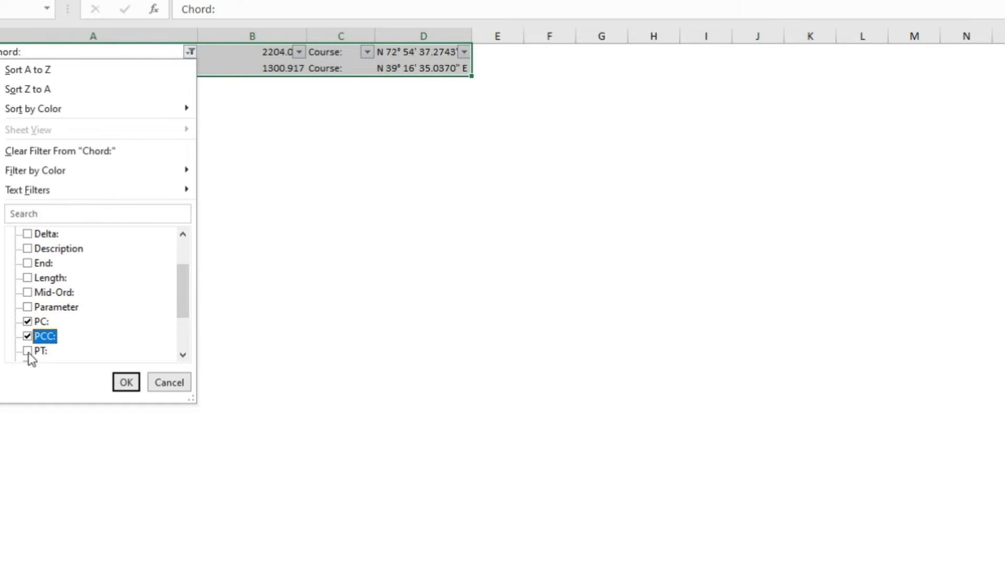
click(27, 351)
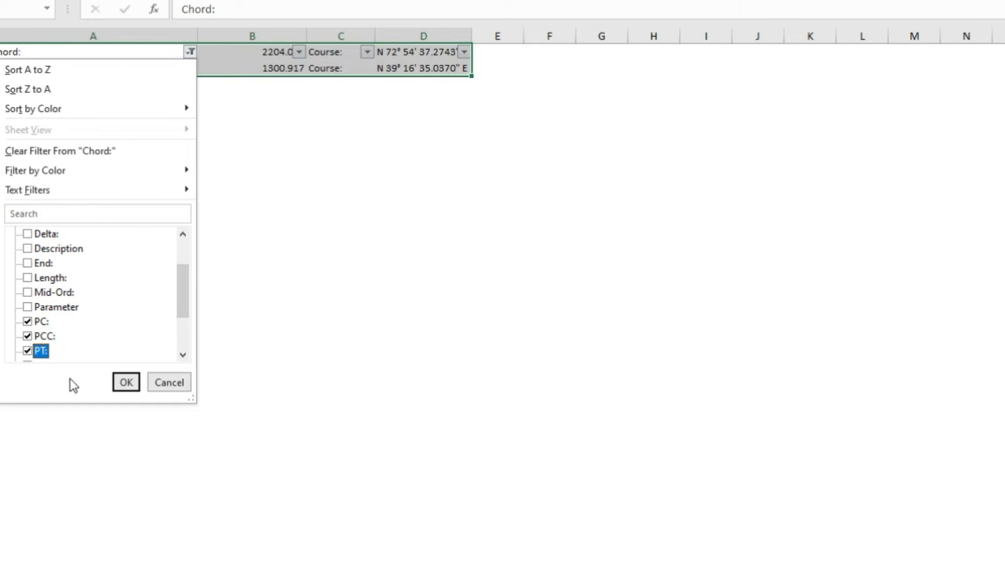
click(126, 382)
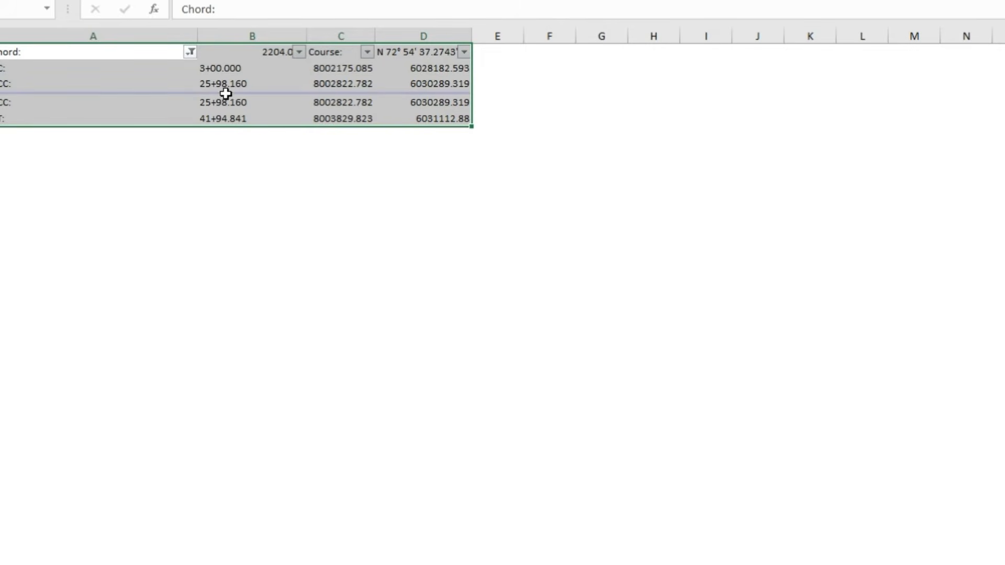
Select the station values in column B for the PC, PCC and PT rows to check them, and clear the selection.
click(242, 199)
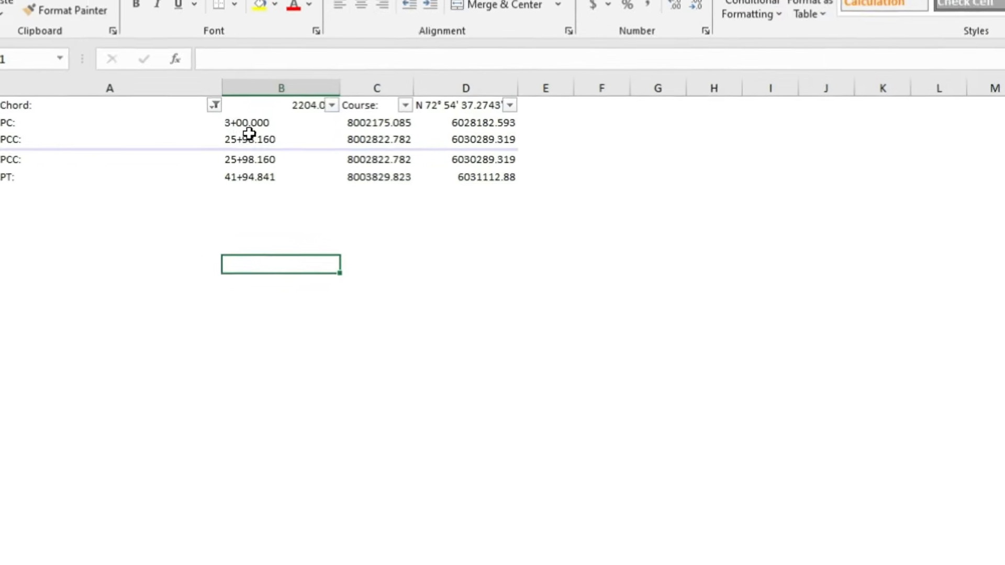
drag(223, 69, 229, 119)
drag(302, 274, 337, 278)
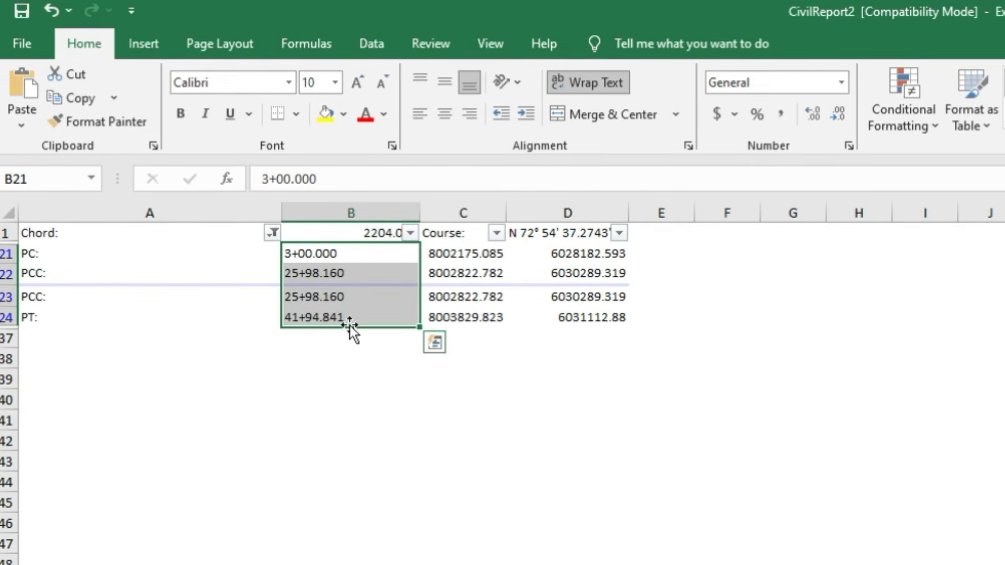
right_click(349, 293)
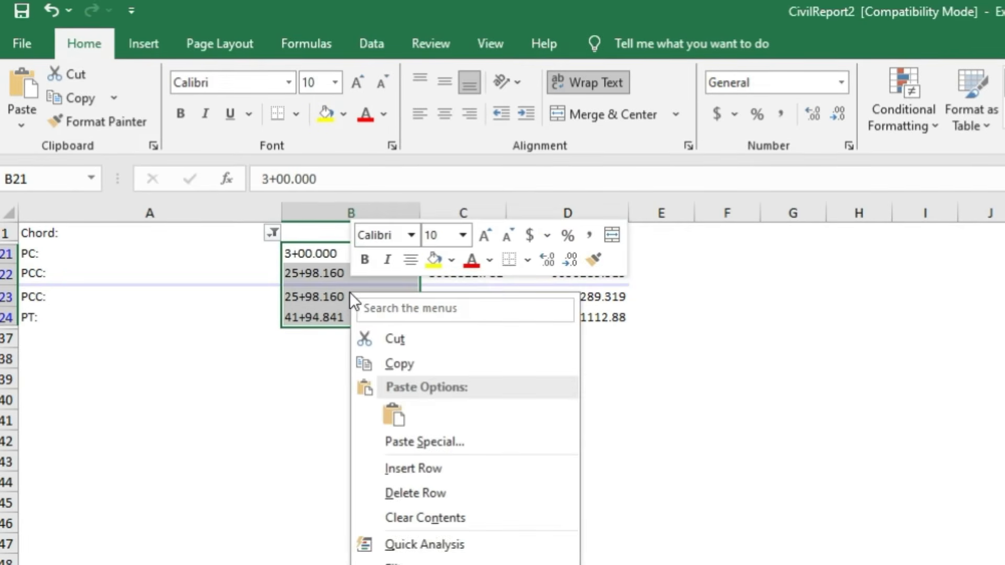
key(Escape)
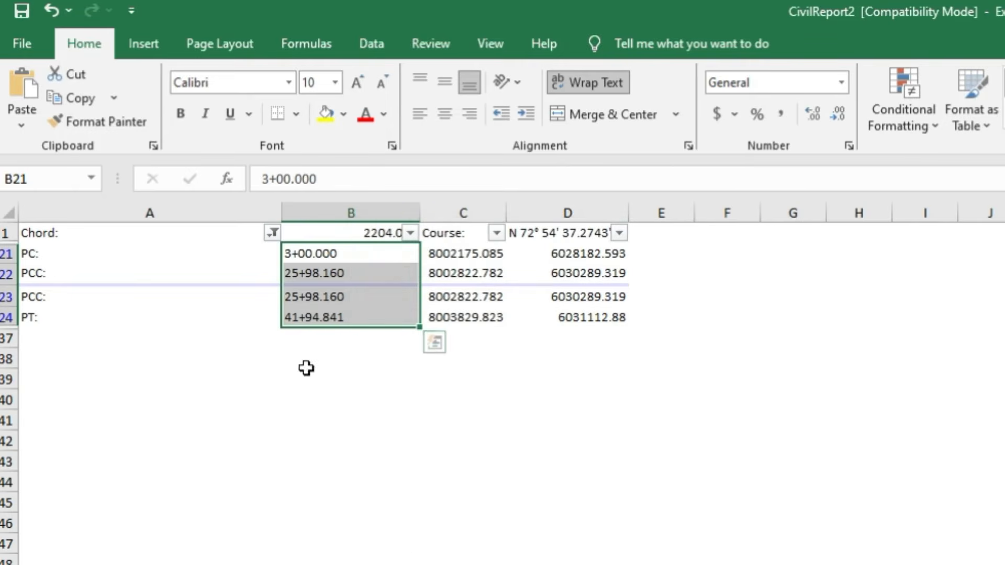
click(483, 359)
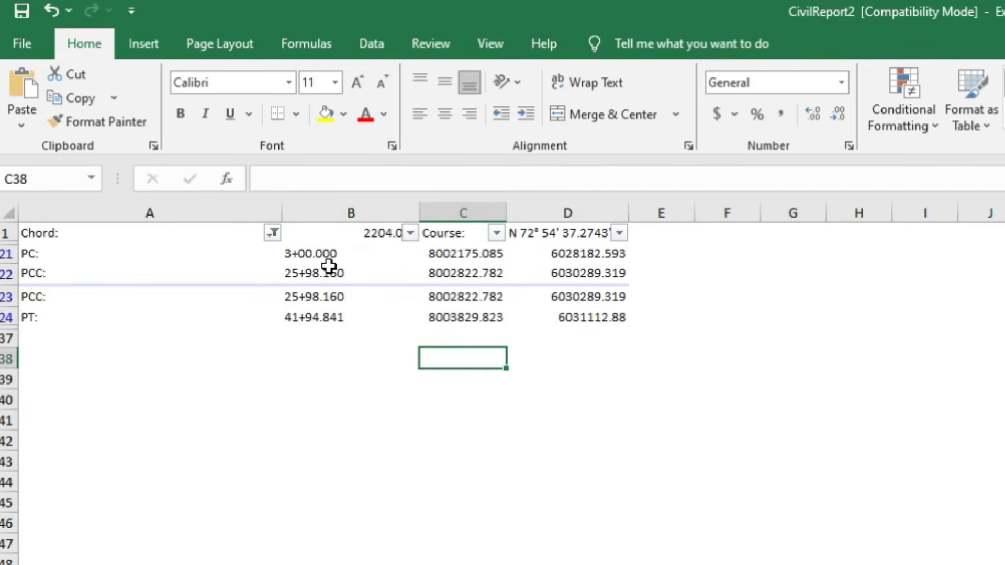
Add the "Start:" row to the column A filter alongside the PC, PCC and PT rows.
click(273, 233)
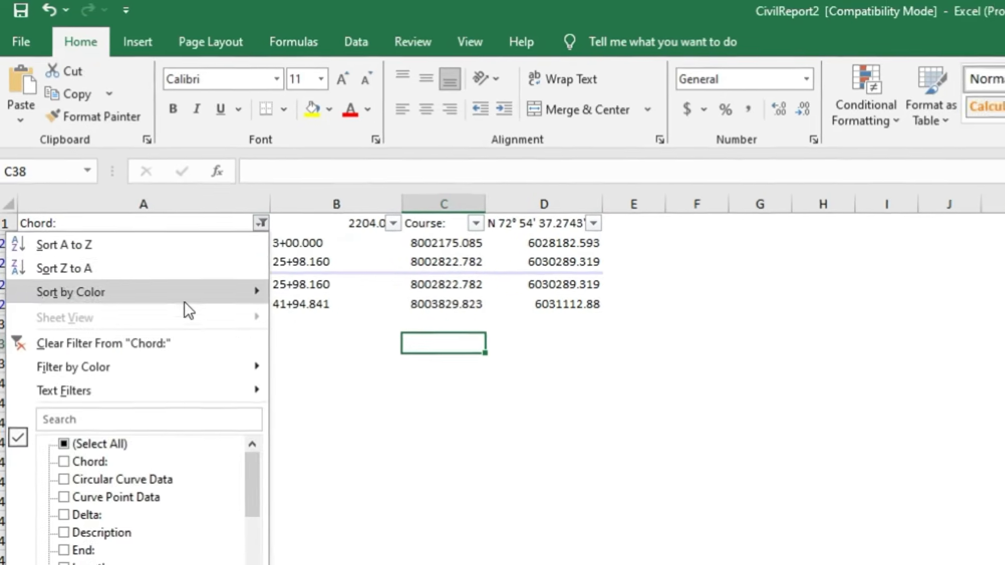
scroll(156, 473, down, 3)
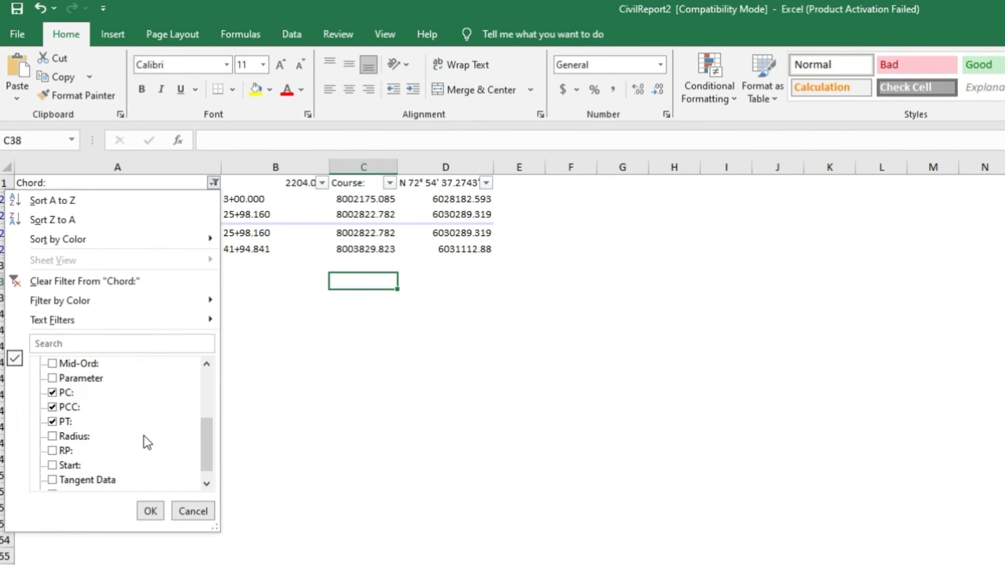
click(54, 465)
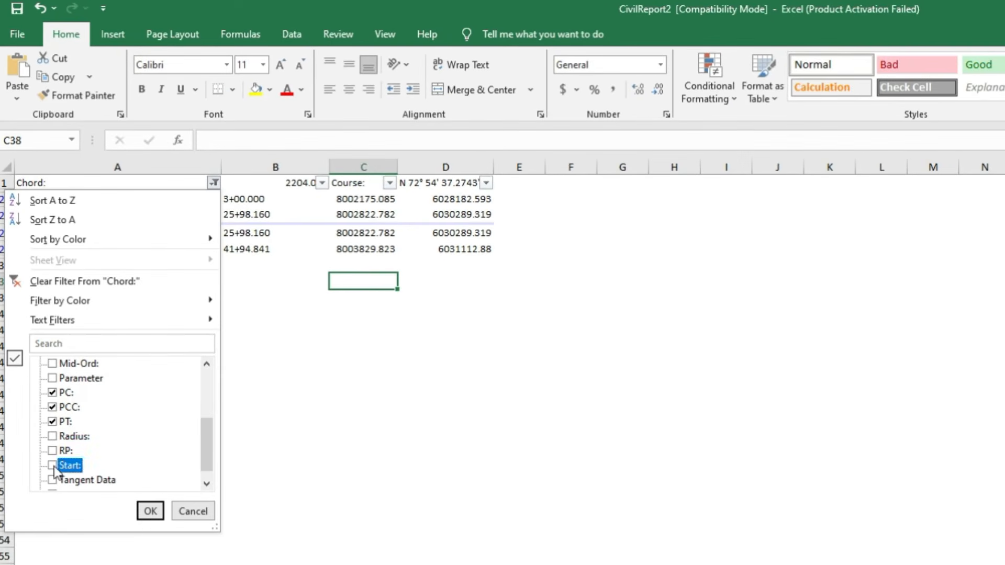
click(149, 511)
click(320, 465)
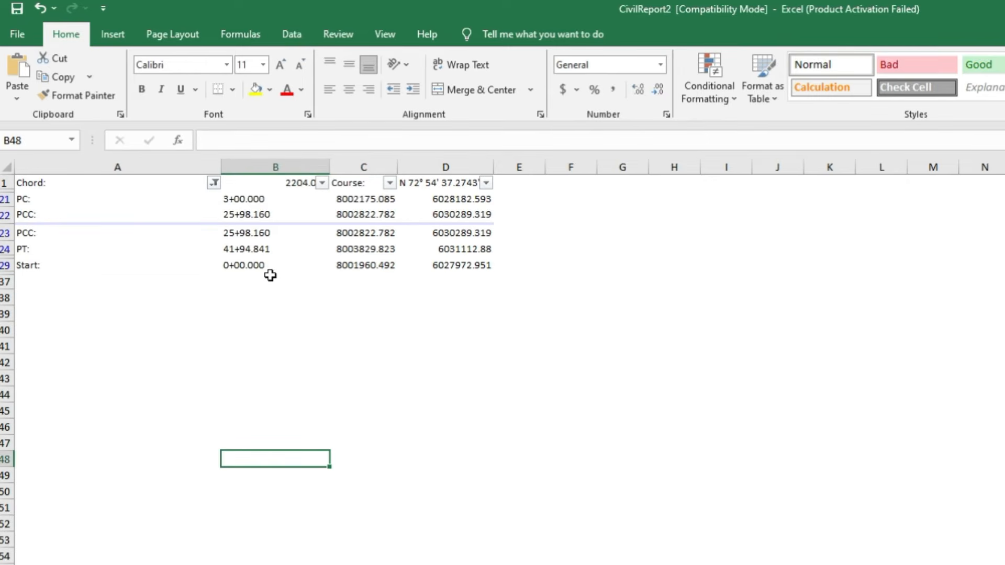
Find every "+" in the filtered column B station values and replace all of them with nothing.
drag(258, 201, 254, 261)
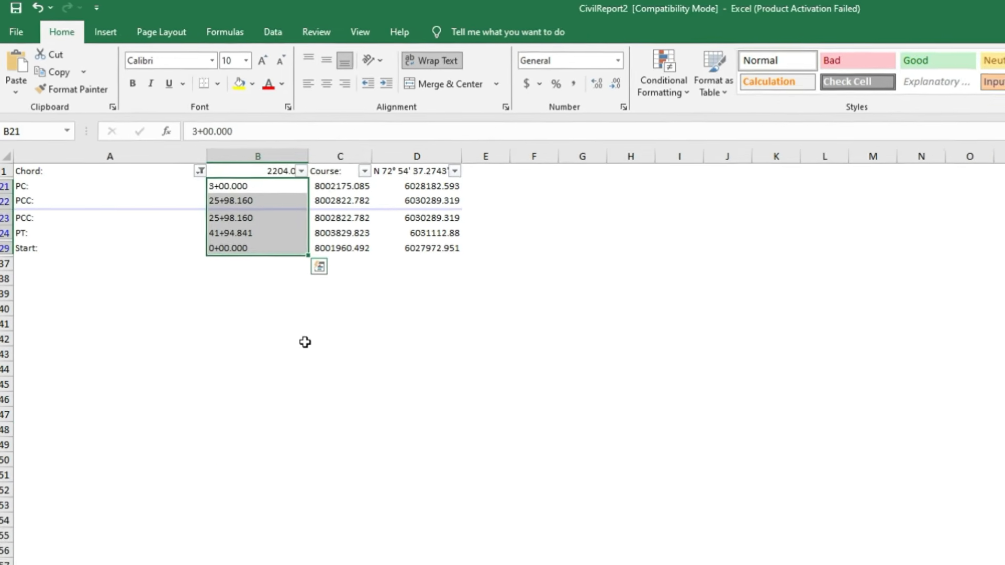
key(ctrl+f)
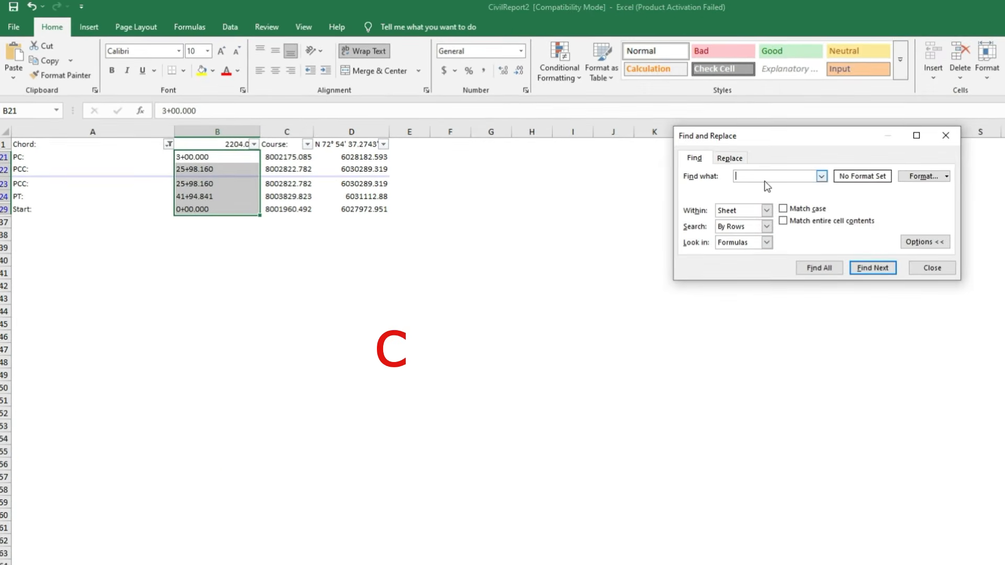
text(+)
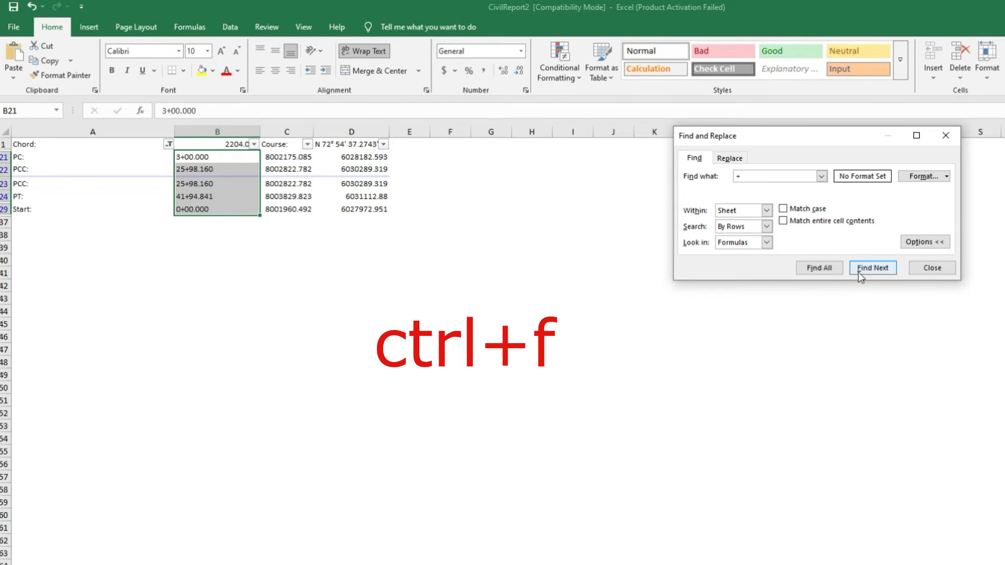
click(830, 268)
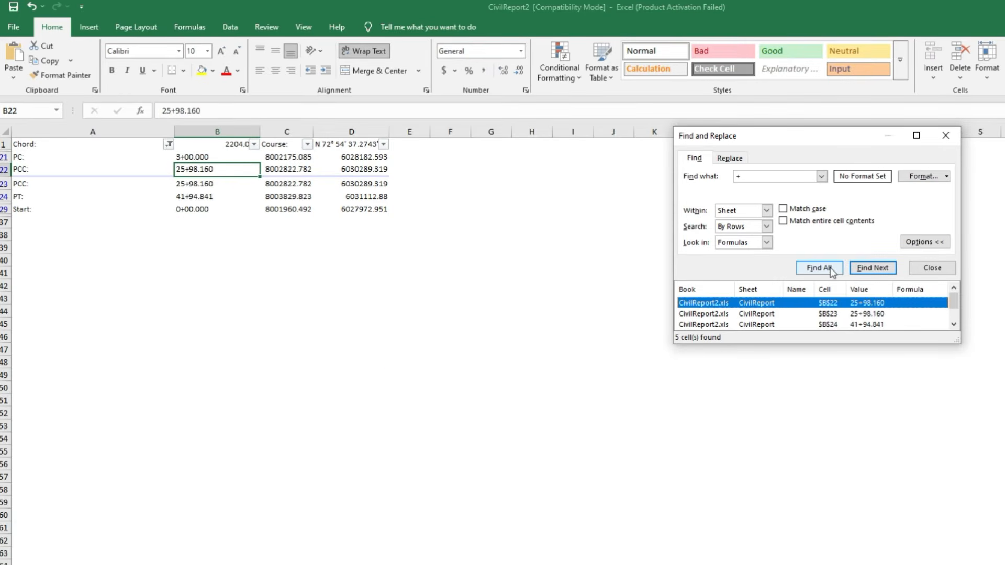
click(731, 161)
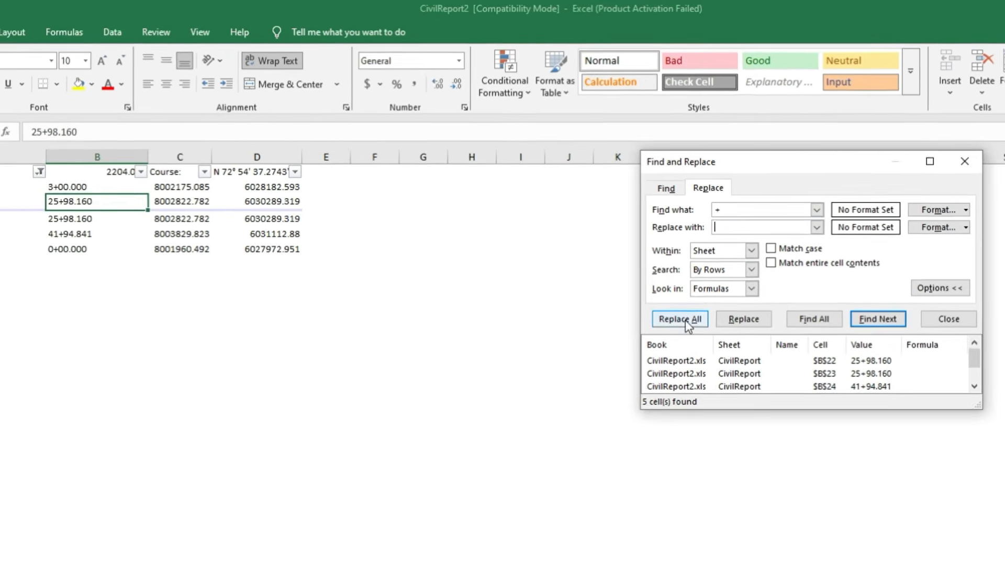
click(694, 290)
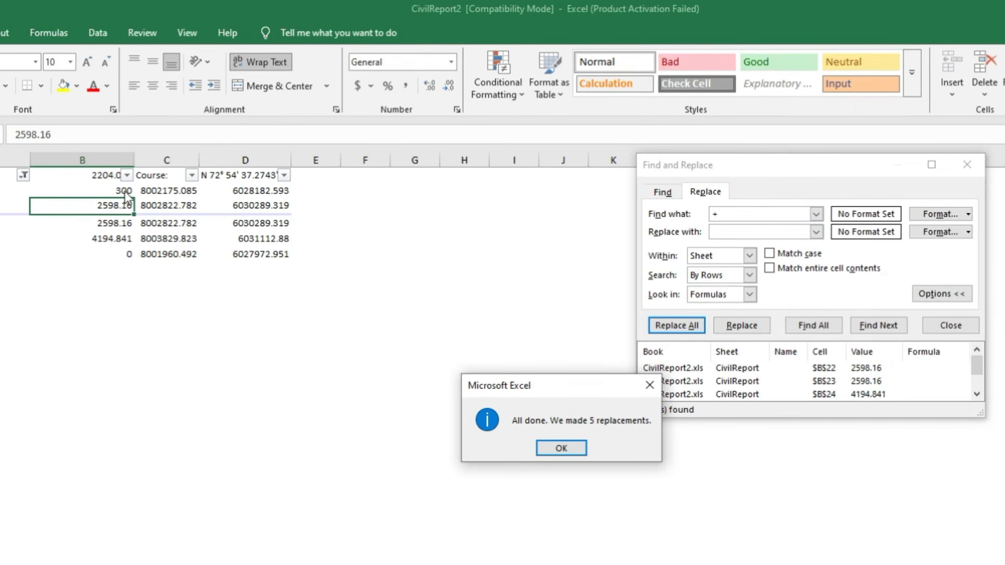
click(560, 449)
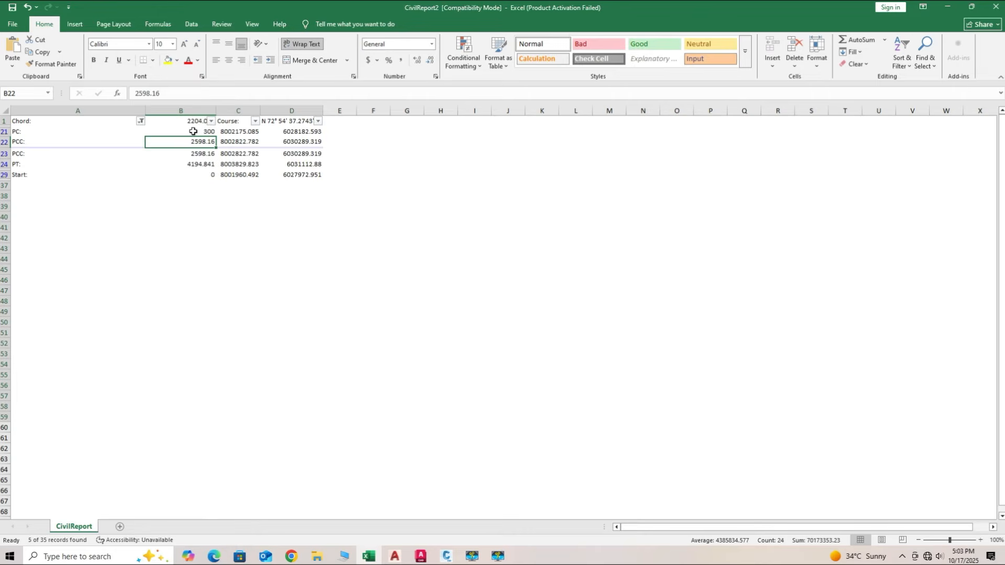
Apply the custom number format 0+000.000 to the column B station values of the PC, PCC, PT and Start rows.
drag(193, 132, 198, 173)
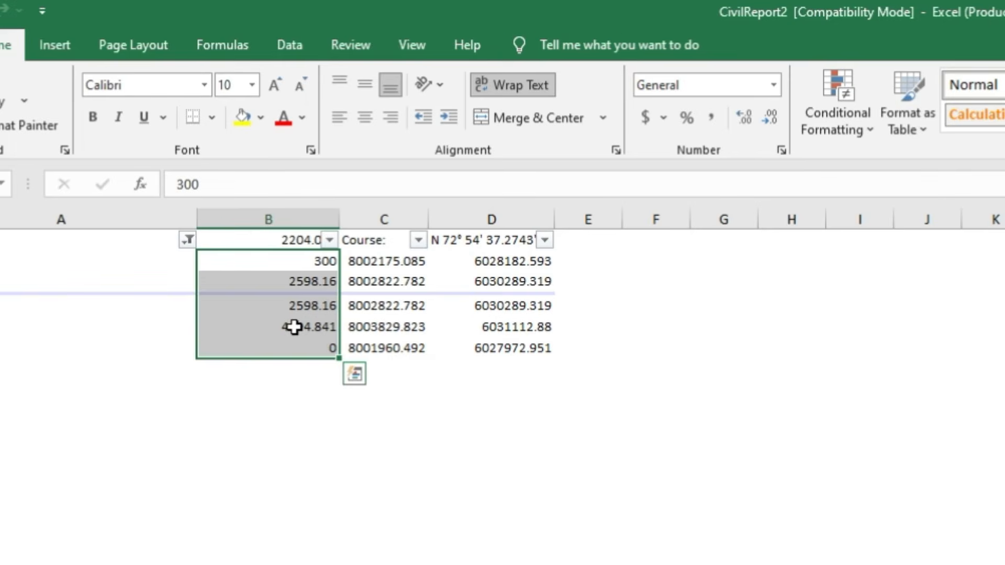
right_click(294, 326)
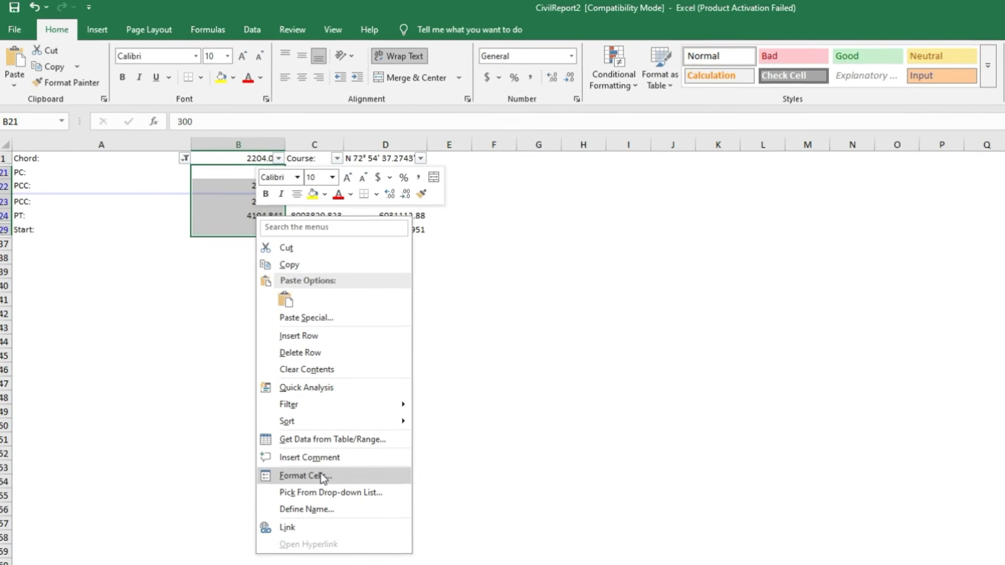
click(322, 476)
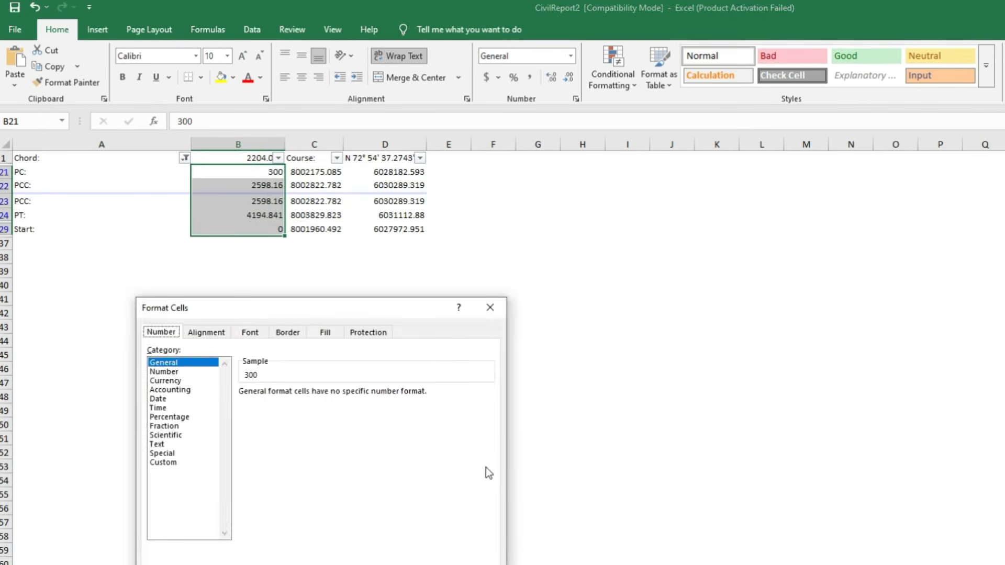
click(173, 462)
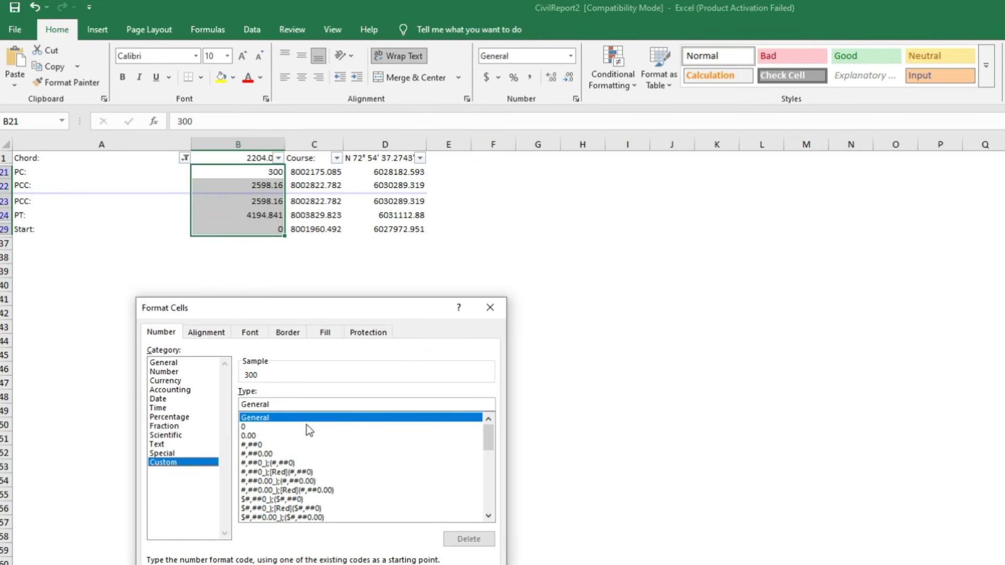
drag(283, 404, 238, 405)
text(0+000)
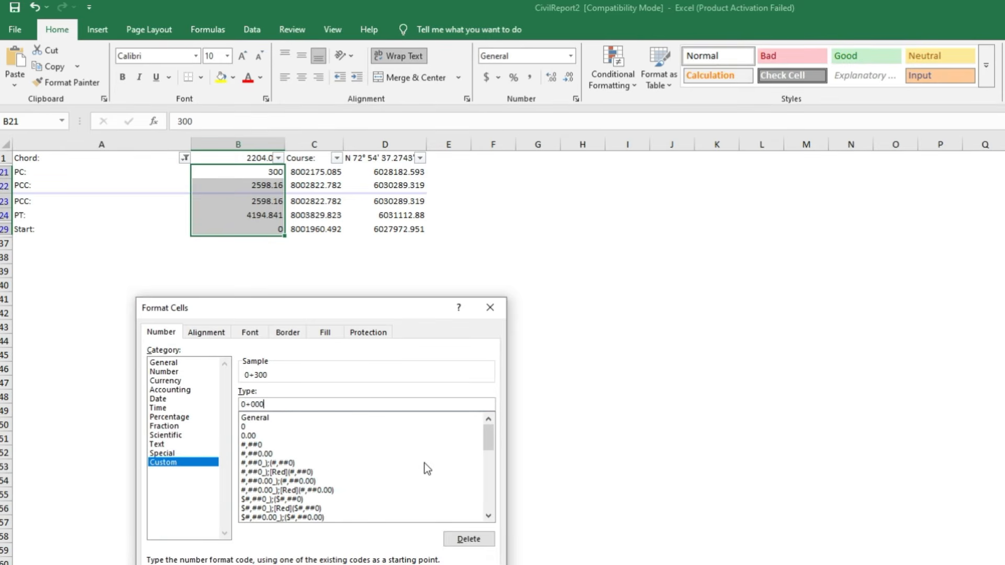
text(.000)
key(Return)
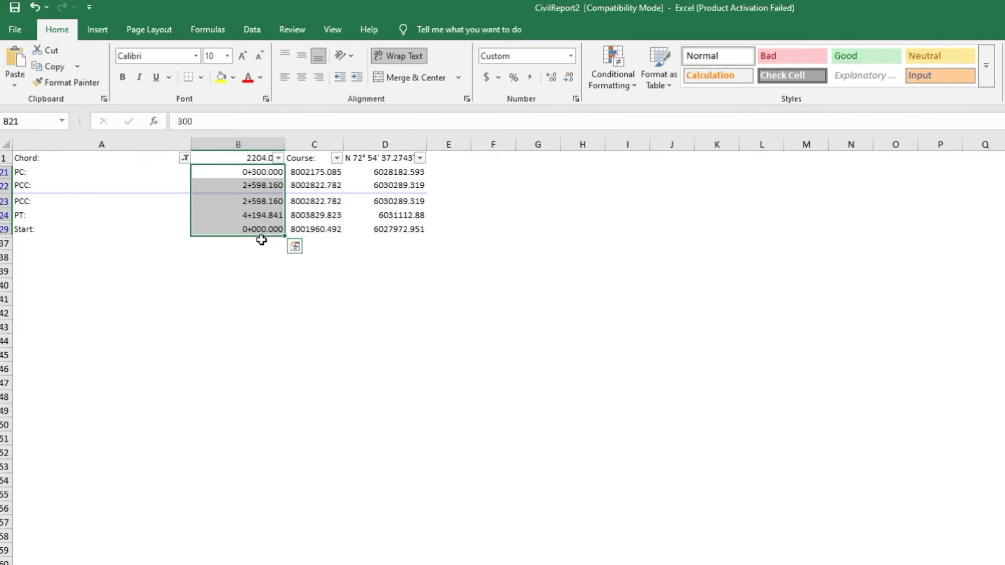
Show all rows again by selecting every value in the column A filter.
click(186, 158)
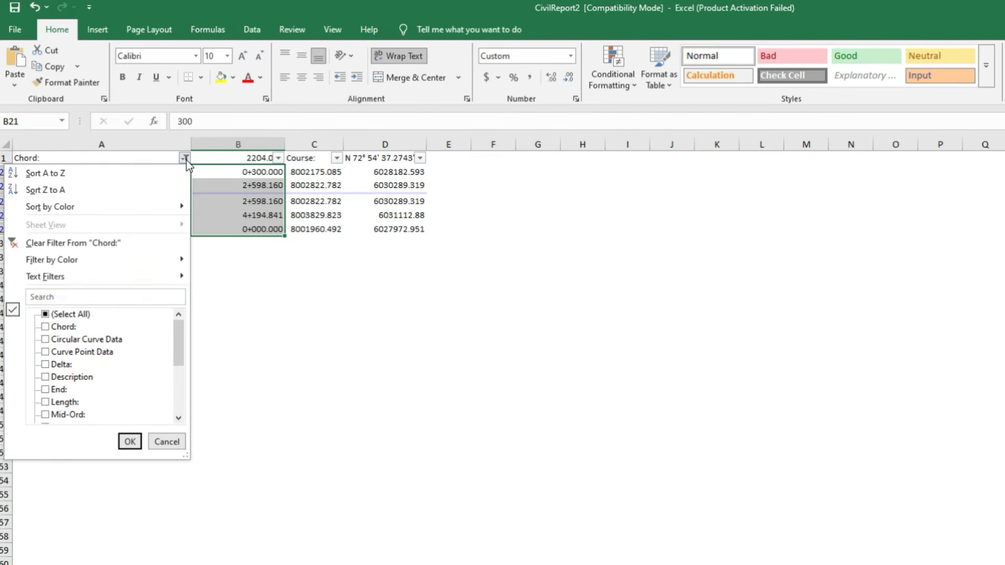
click(45, 314)
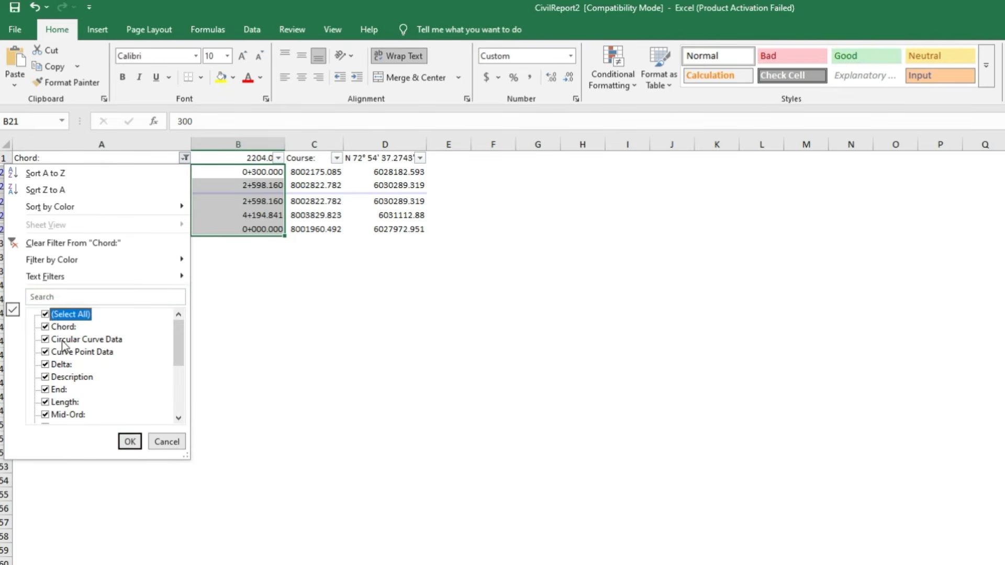
click(130, 441)
click(574, 472)
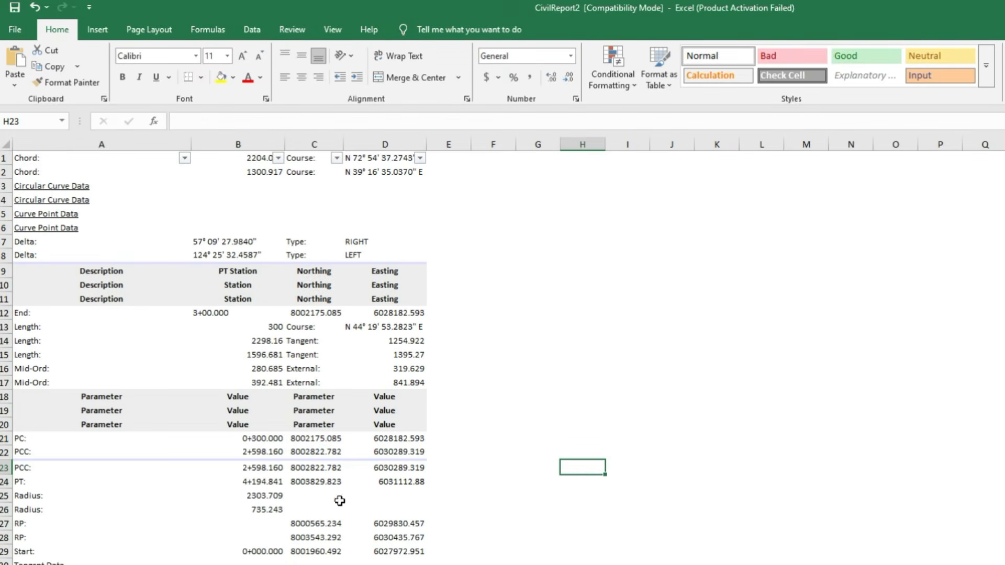
Examine the reformatted PC, PCC and PT stations in column B and compare them with the rest of the report data.
drag(272, 442, 263, 501)
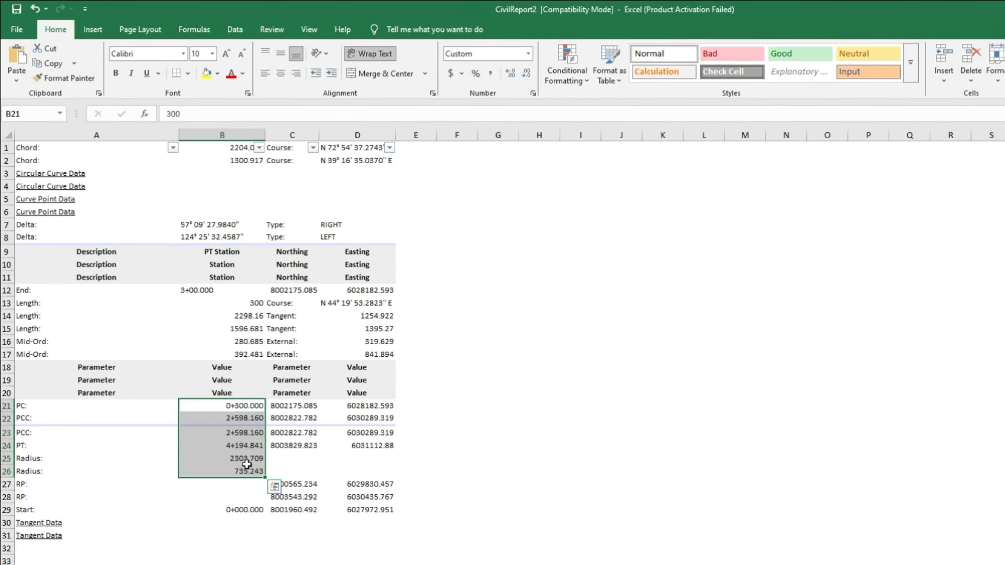
ctrl+scroll(234, 435, up, 4)
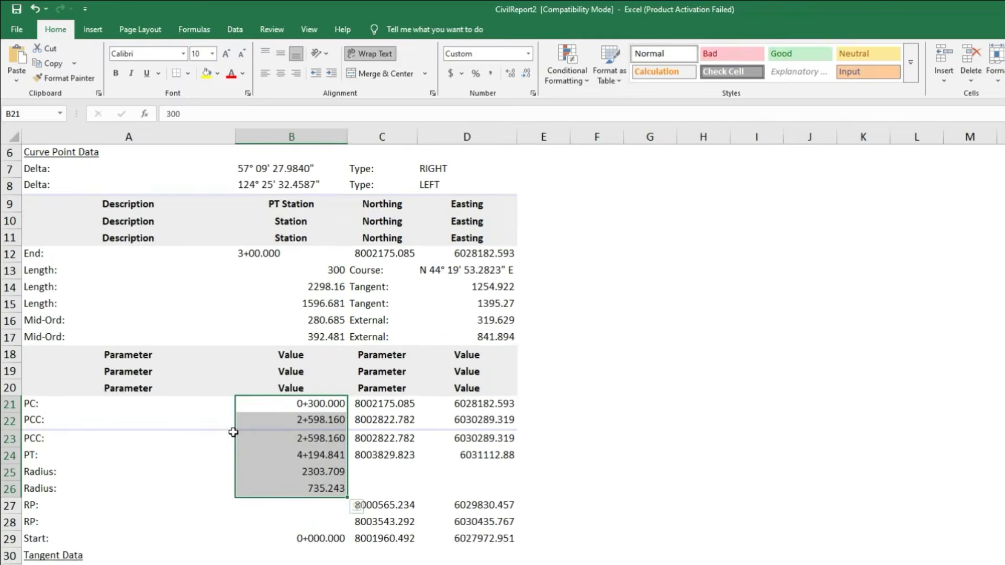
ctrl+scroll(372, 463, up, 1)
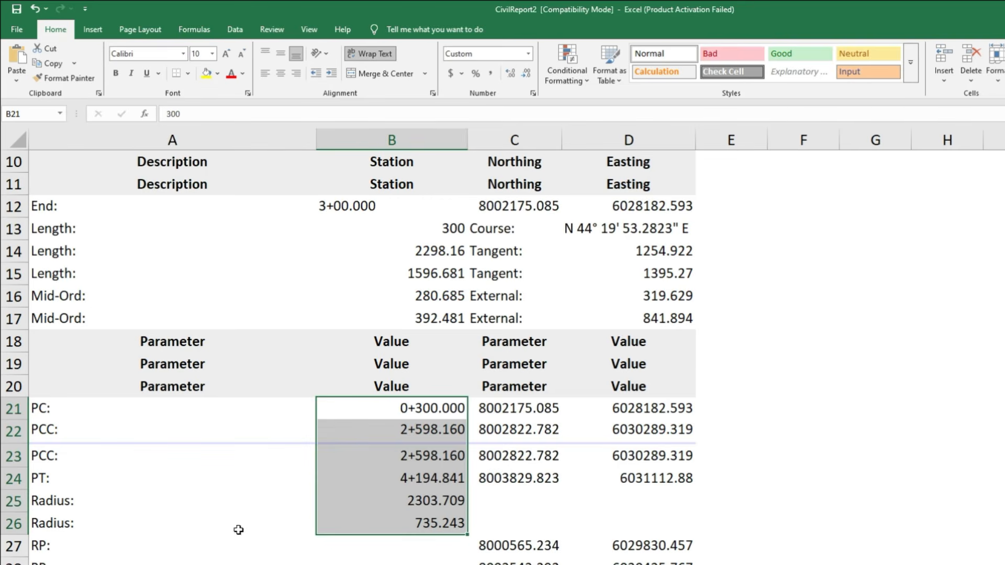
drag(396, 413, 394, 480)
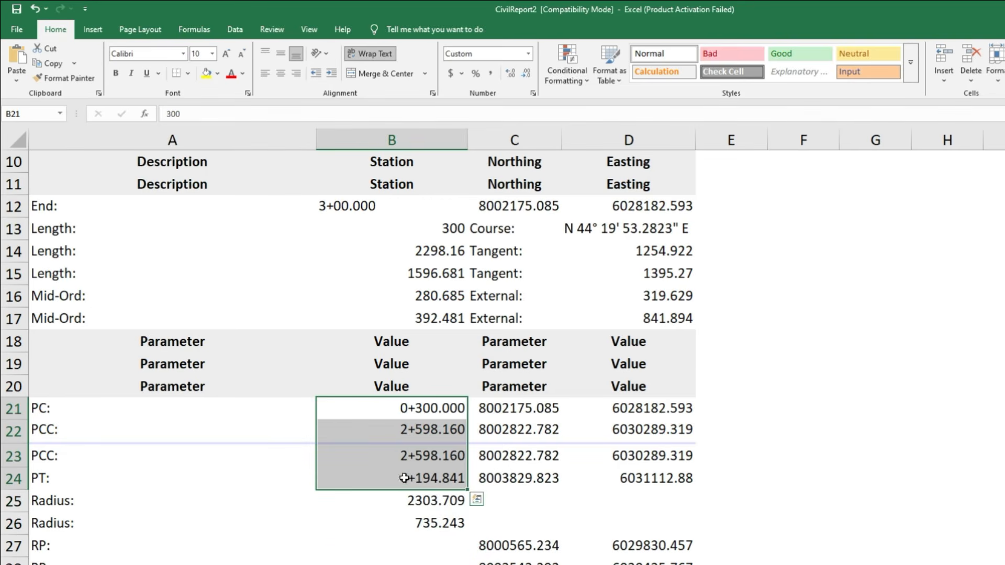
scroll(400, 477, up, 2)
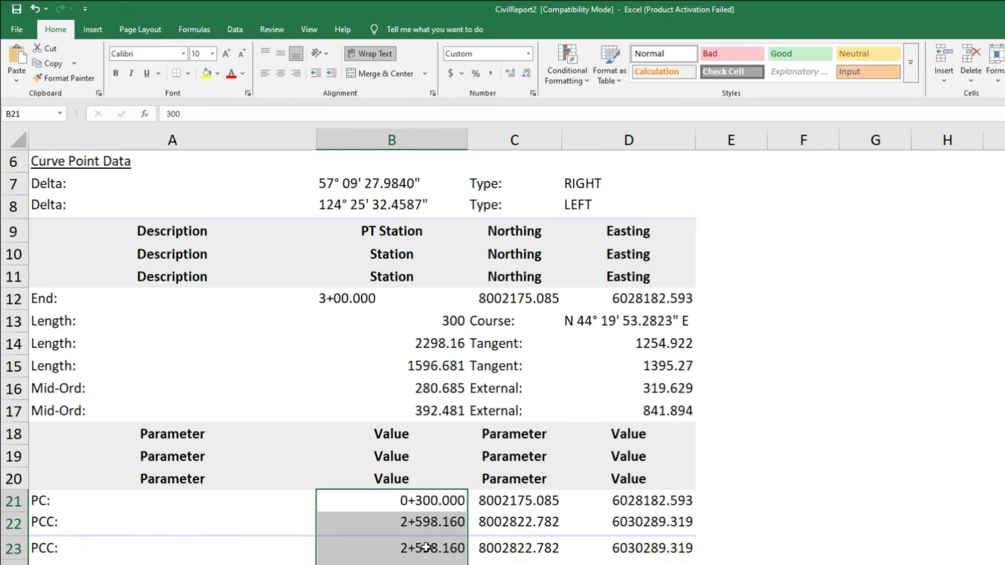
ctrl+scroll(426, 547, up, 1)
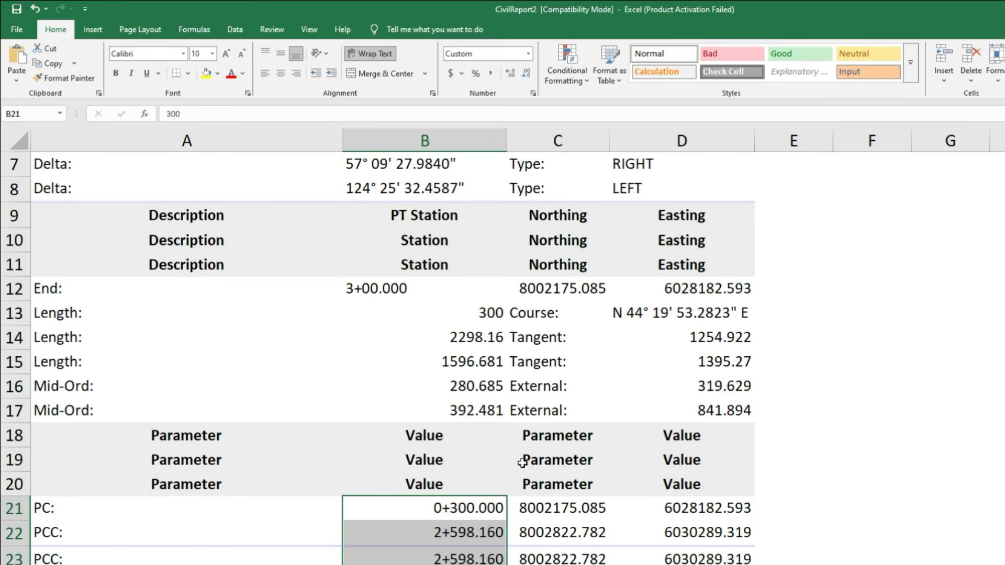
scroll(521, 461, down, 4)
scroll(522, 462, up, 5)
scroll(522, 462, up, 1)
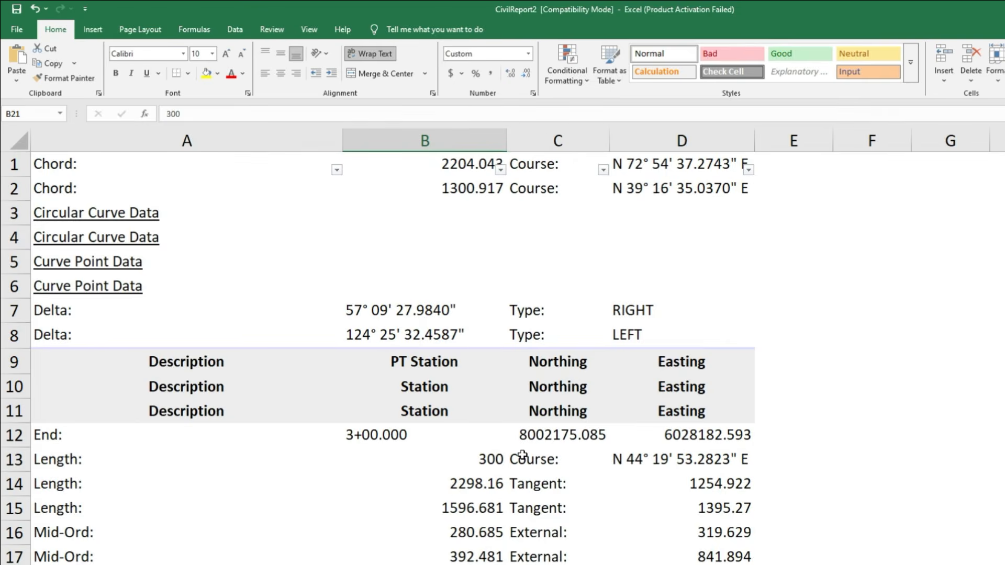
scroll(522, 455, down, 4)
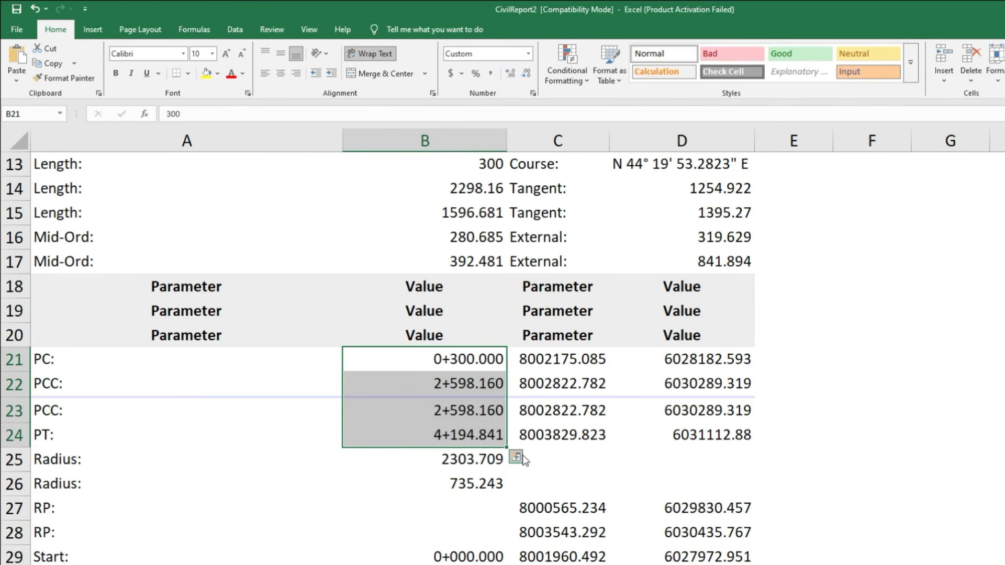
ctrl+scroll(475, 434, down, 3)
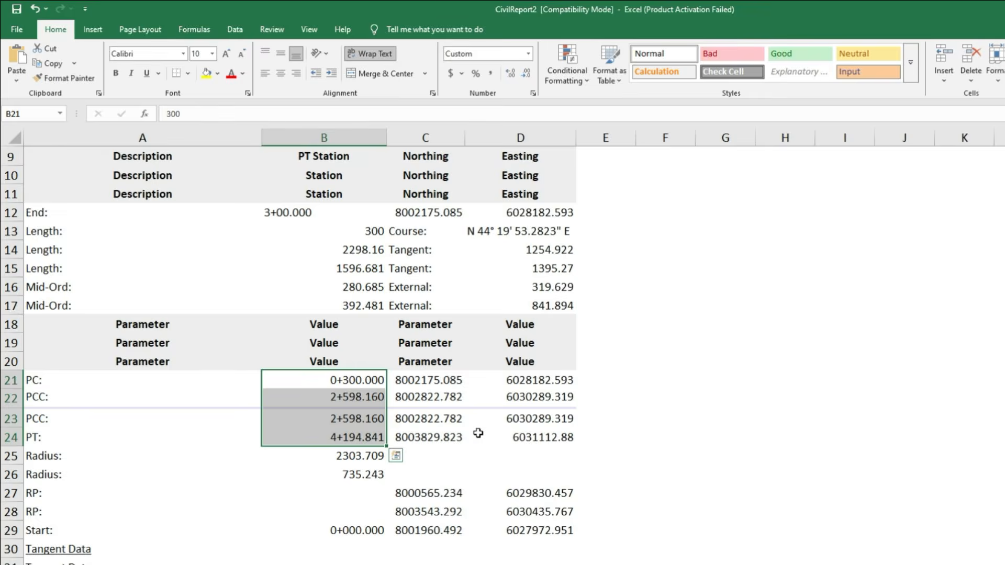
ctrl+scroll(478, 433, down, 2)
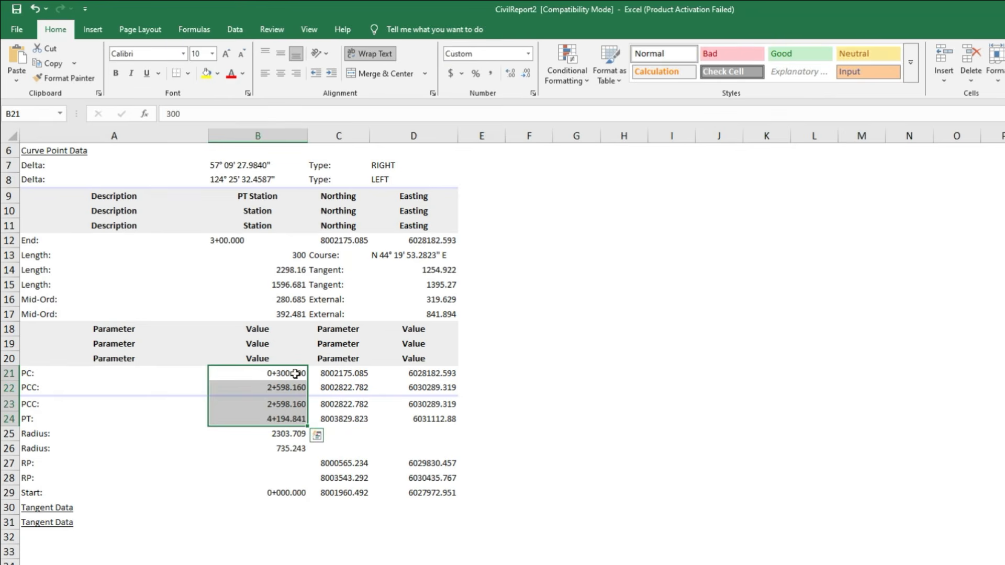
Save the workbook in its current file format despite the compatibility check, and deselect the station cells.
key(ctrl+s)
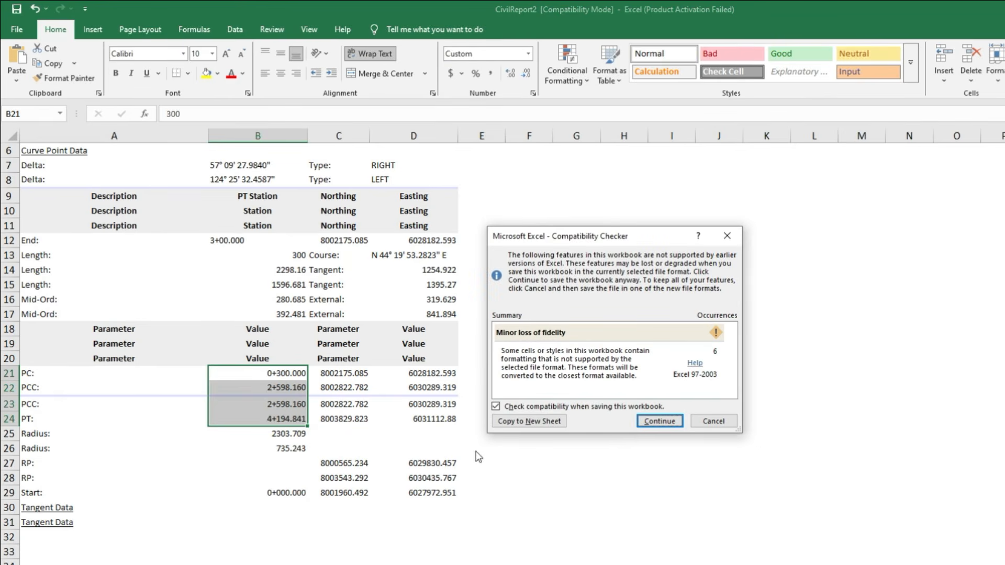
click(659, 422)
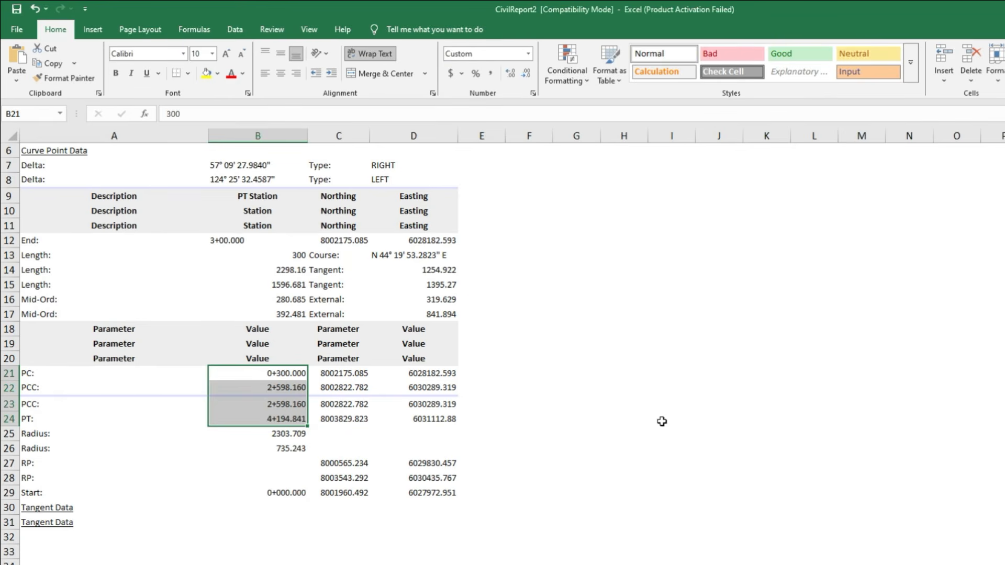
click(662, 422)
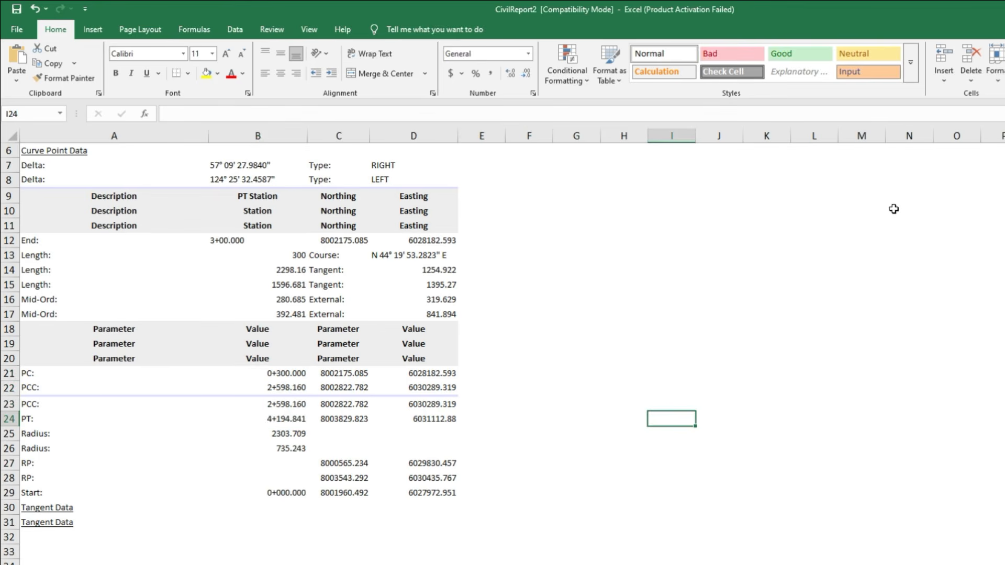